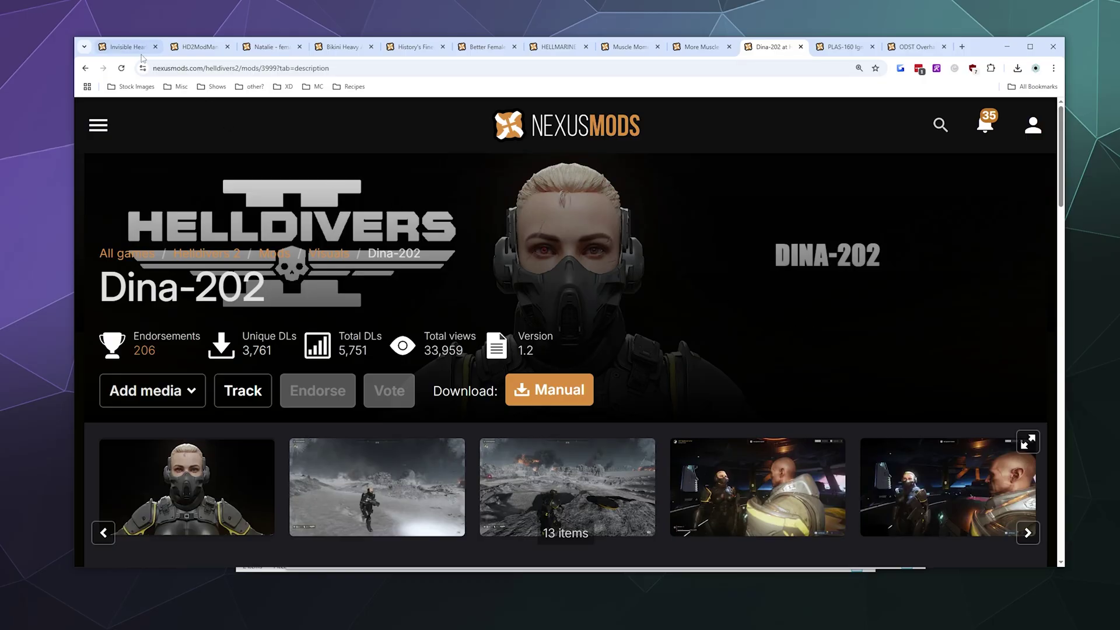
Bring up the Invisible Hearld Cape mod page and view its overview.
left_click(124, 46)
scroll(330, 194, "up", 3)
scroll(329, 193, "up", 10)
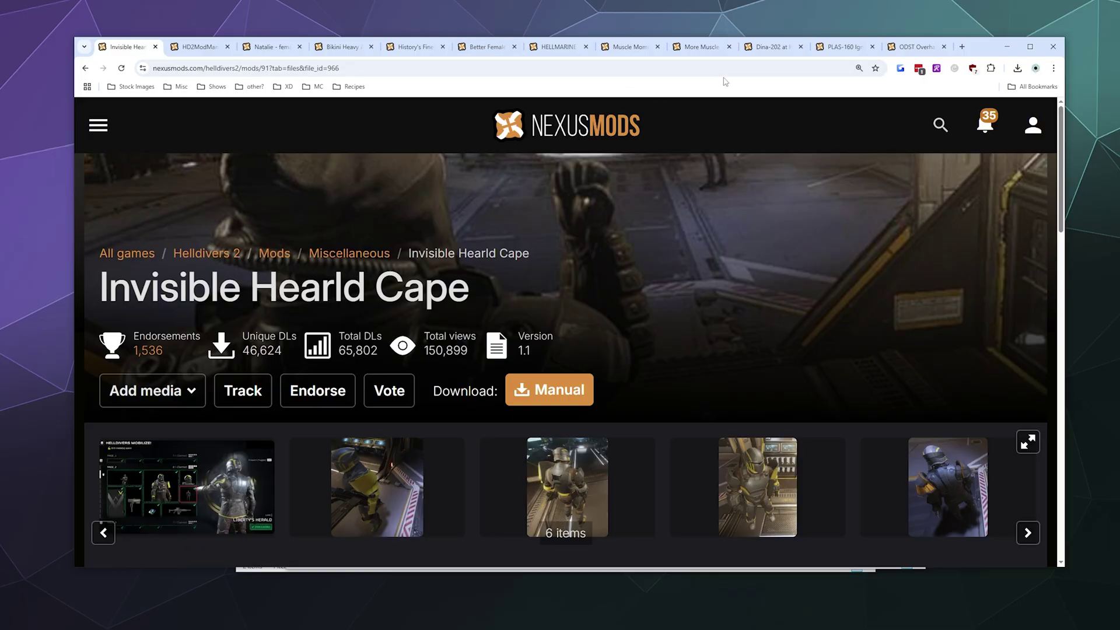
Return to the Dina-202 mod page and open its list of files.
left_click(770, 47)
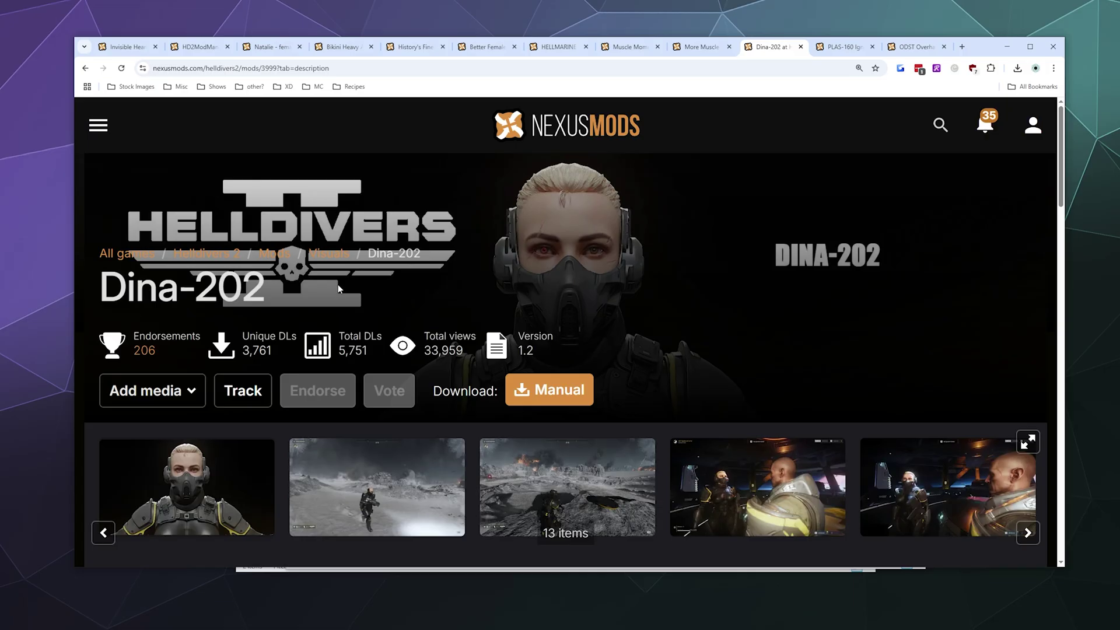
scroll(338, 284, "down", 7)
left_click(220, 329)
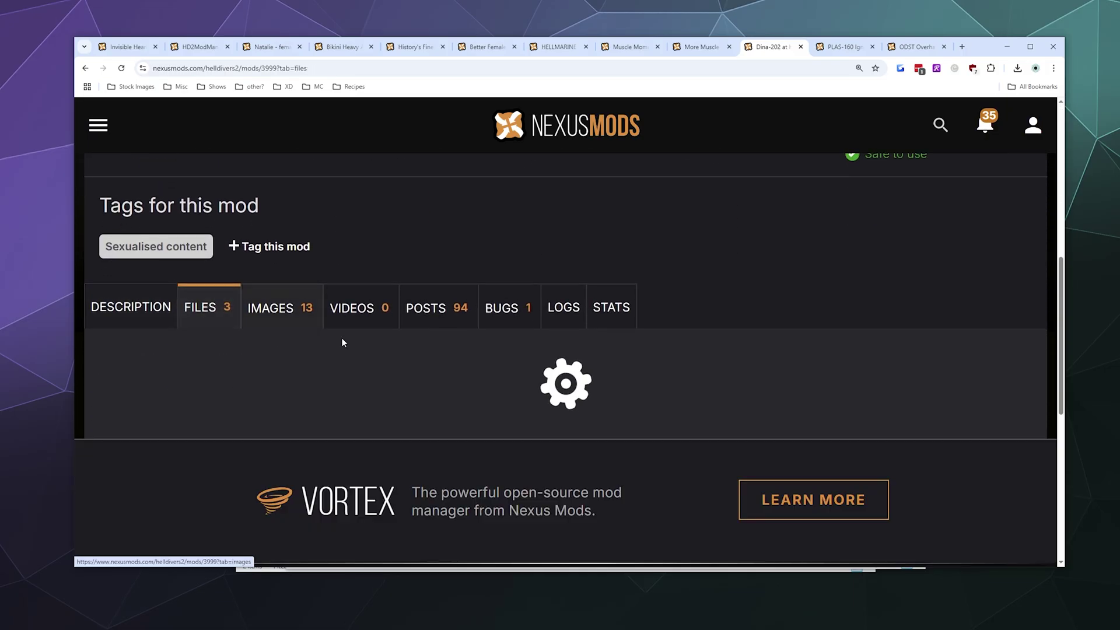
scroll(225, 374, "down", 6)
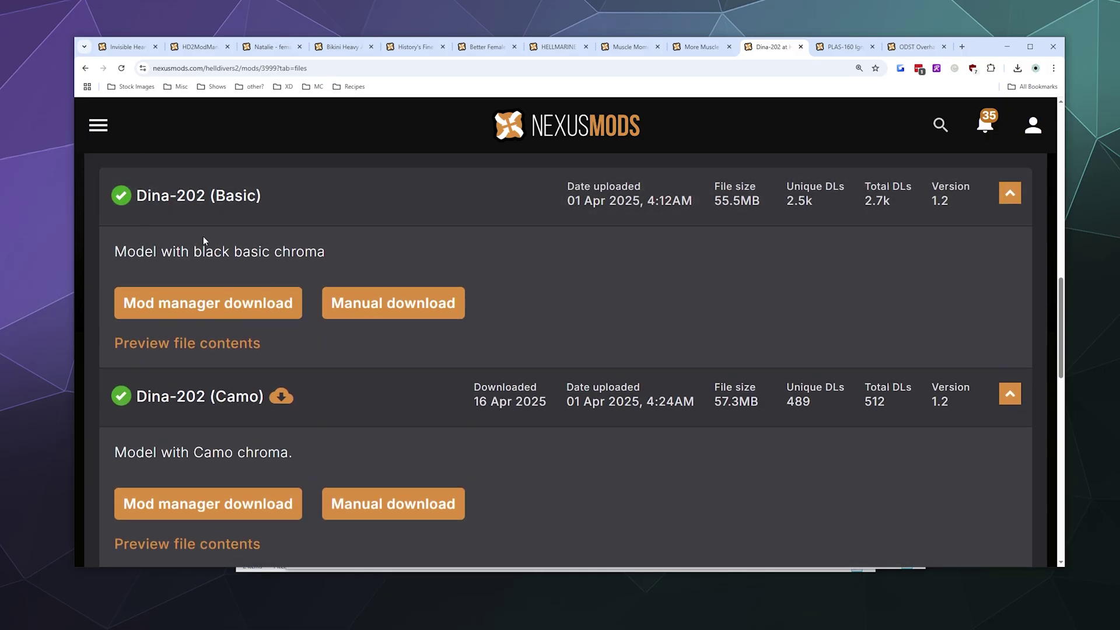
Manually download the Dina-202 (Red) file as a free download and save the zip in The Mods folder.
scroll(219, 195, "down", 3)
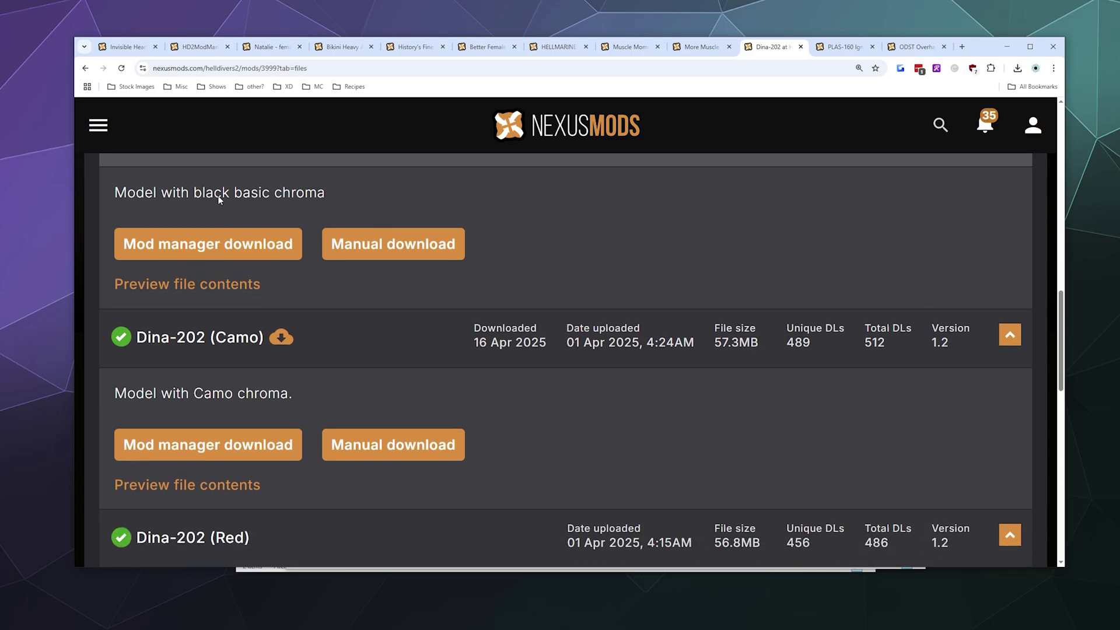
scroll(132, 385, "down", 3)
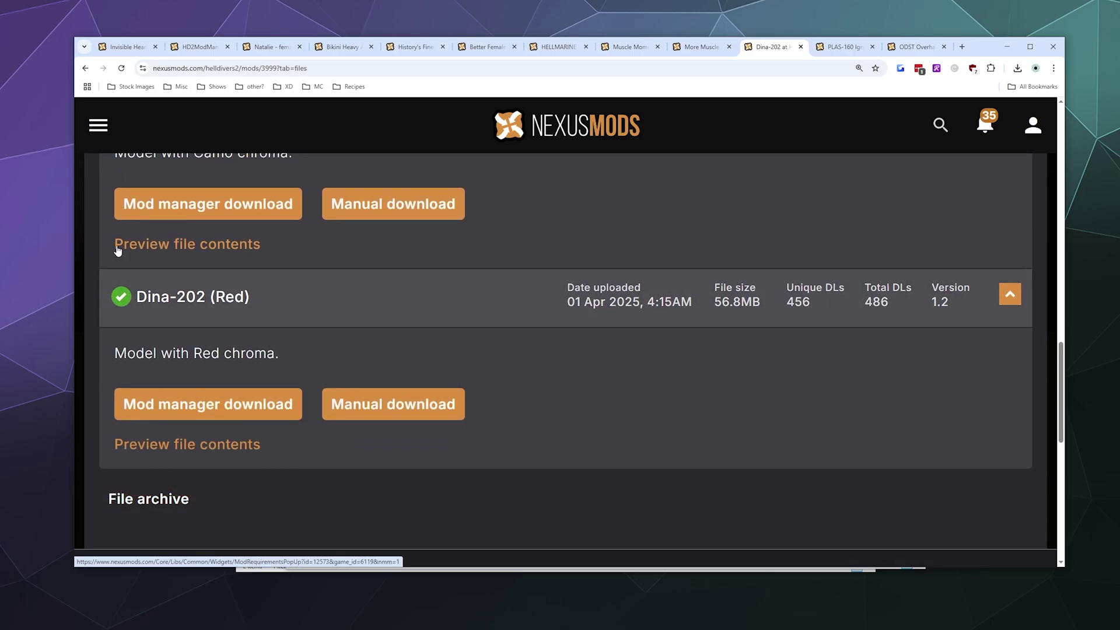
scroll(228, 396, "up", 4)
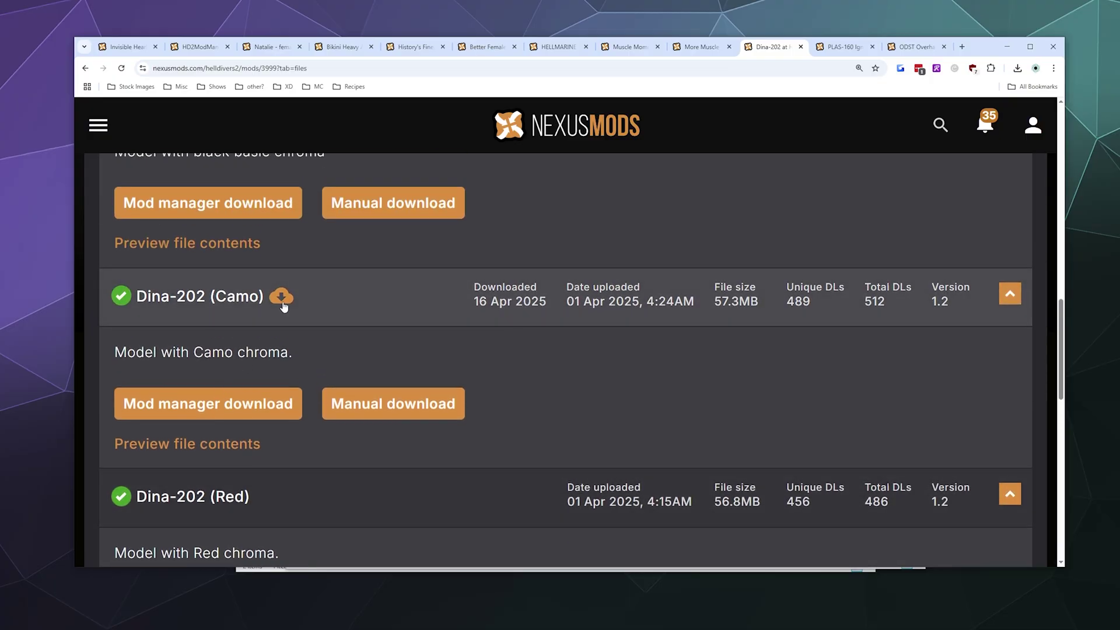
scroll(373, 383, "down", 4)
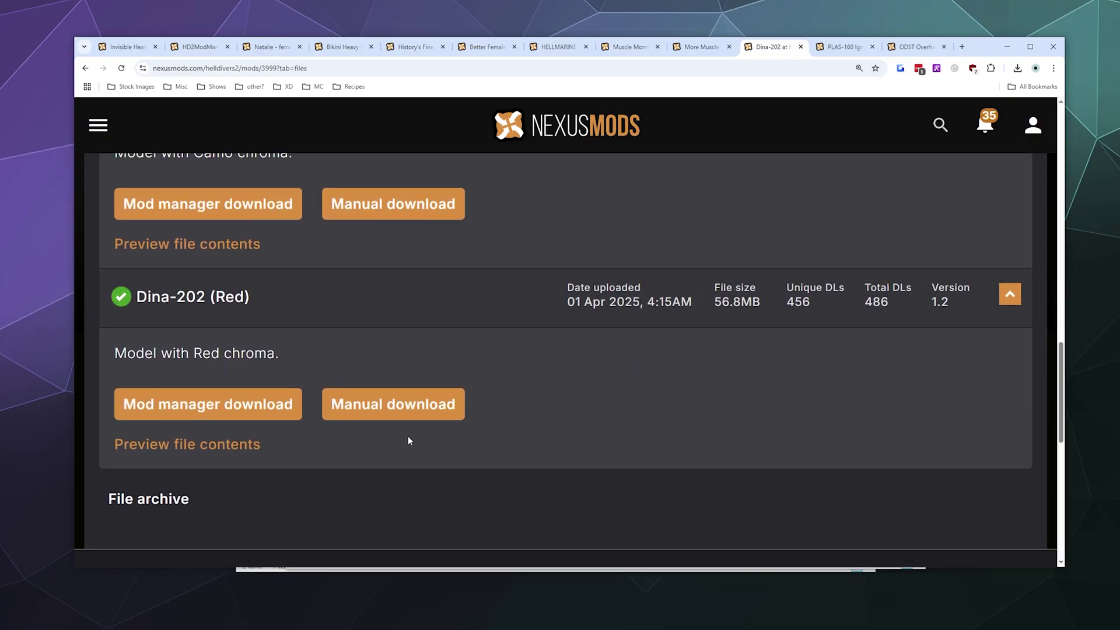
scroll(407, 449, "up", 2)
scroll(403, 461, "down", 2)
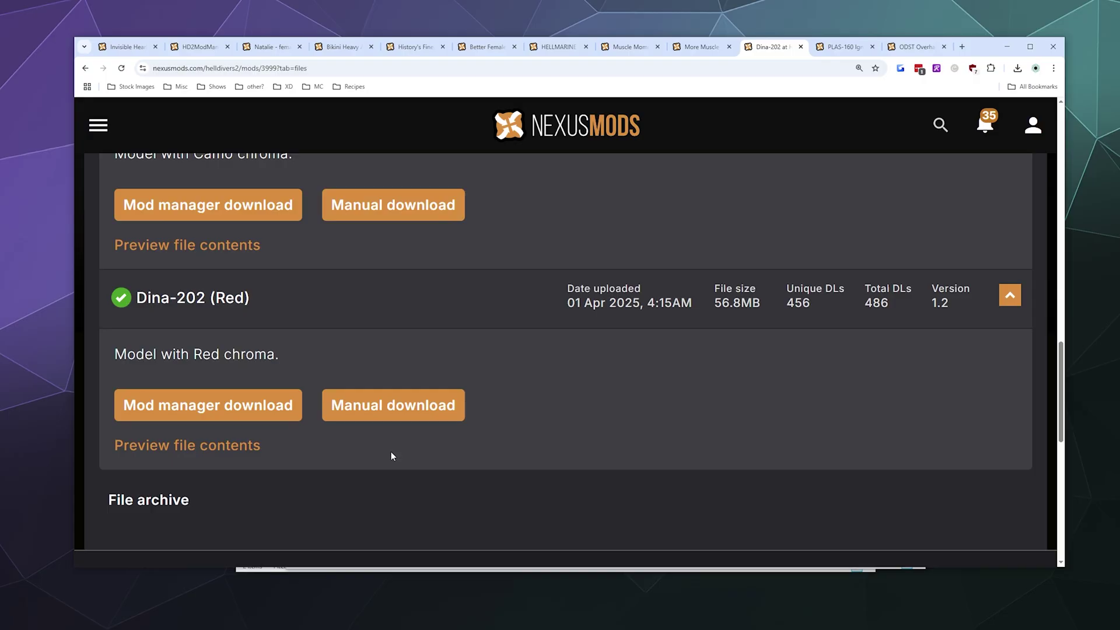
left_click(393, 410)
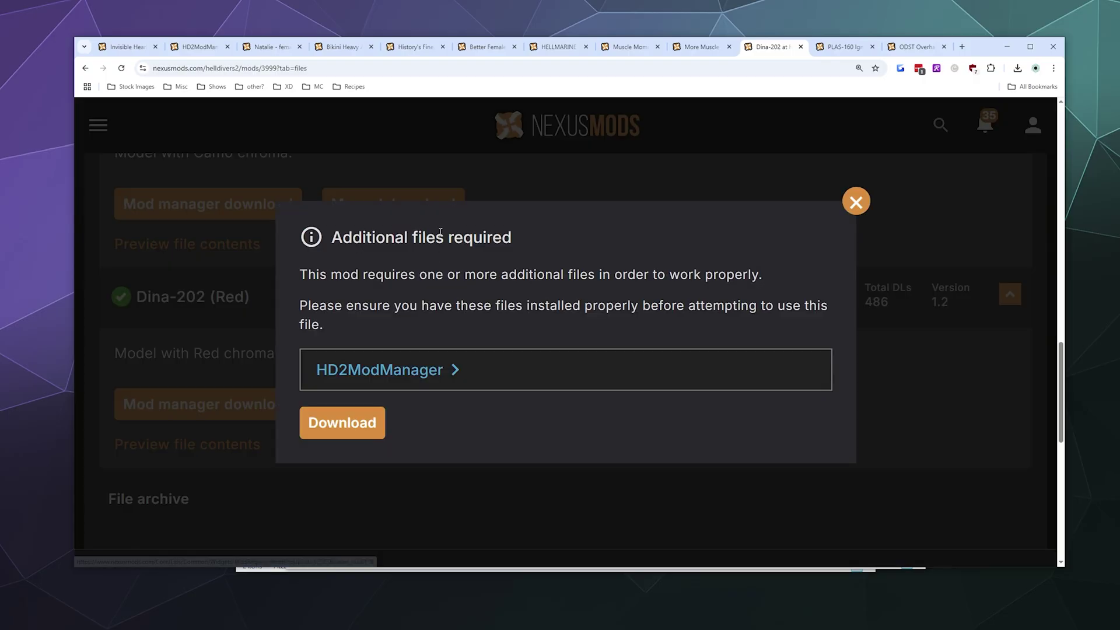
left_click(327, 434)
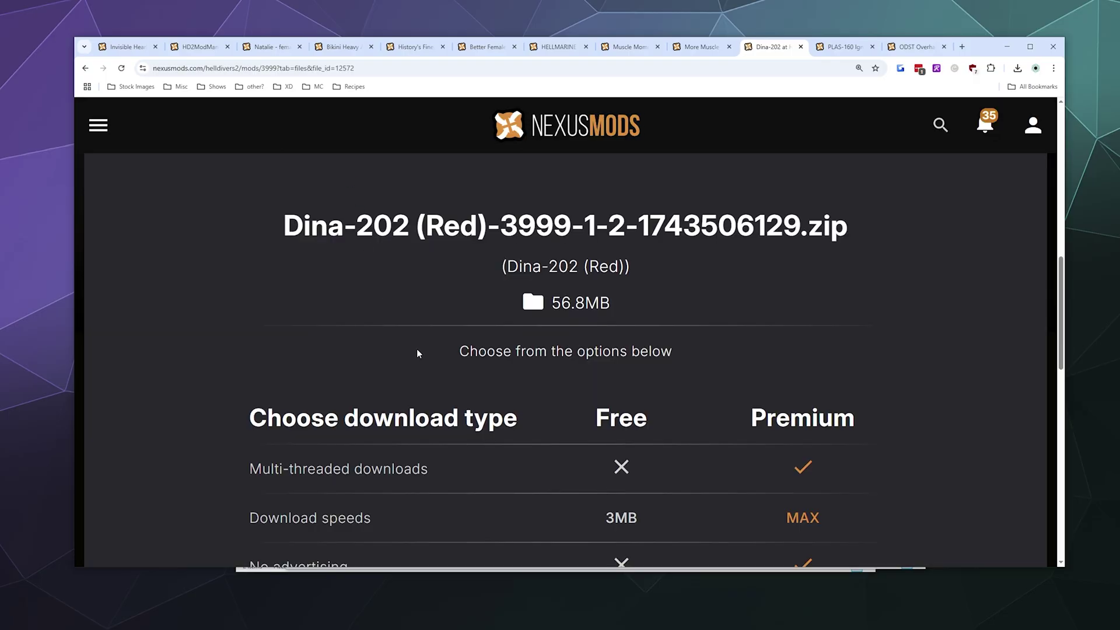
scroll(596, 379, "down", 5)
left_click(596, 379)
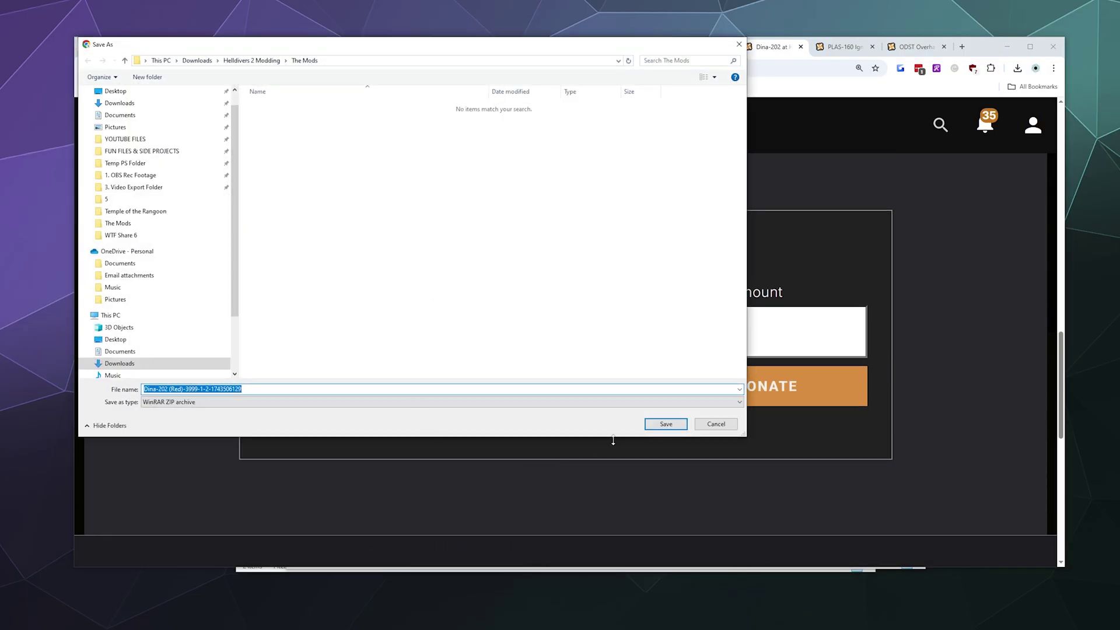
left_click(666, 424)
Reopen the Dina-202 file list and examine the Basic, Camo and Red variants offered.
scroll(933, 197, "up", 10)
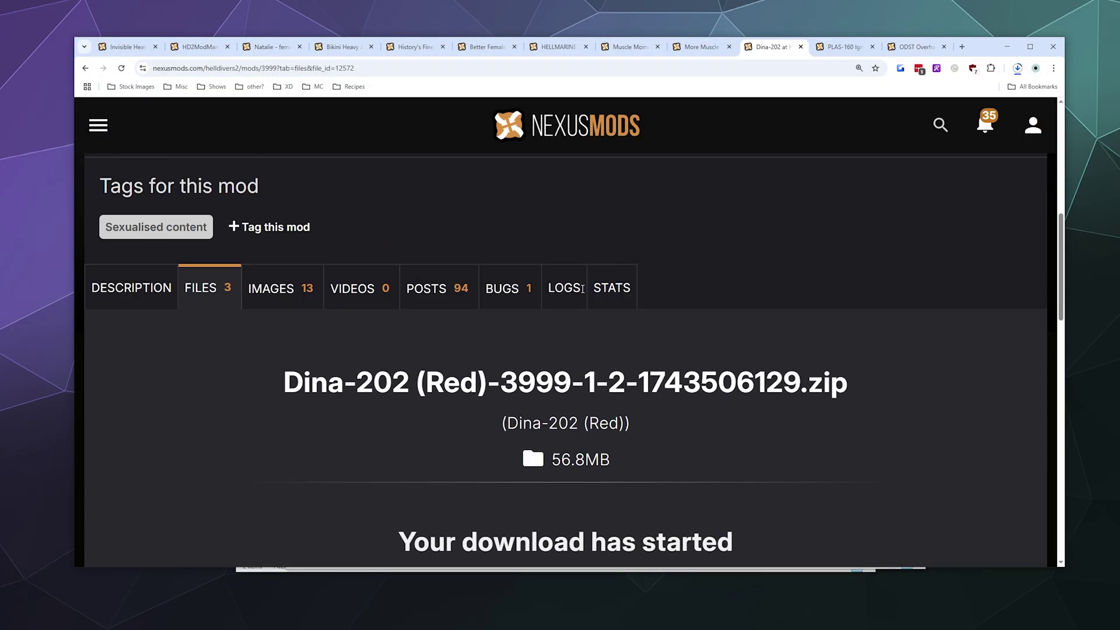
scroll(582, 288, "up", 4)
left_click(214, 518)
scroll(248, 420, "down", 7)
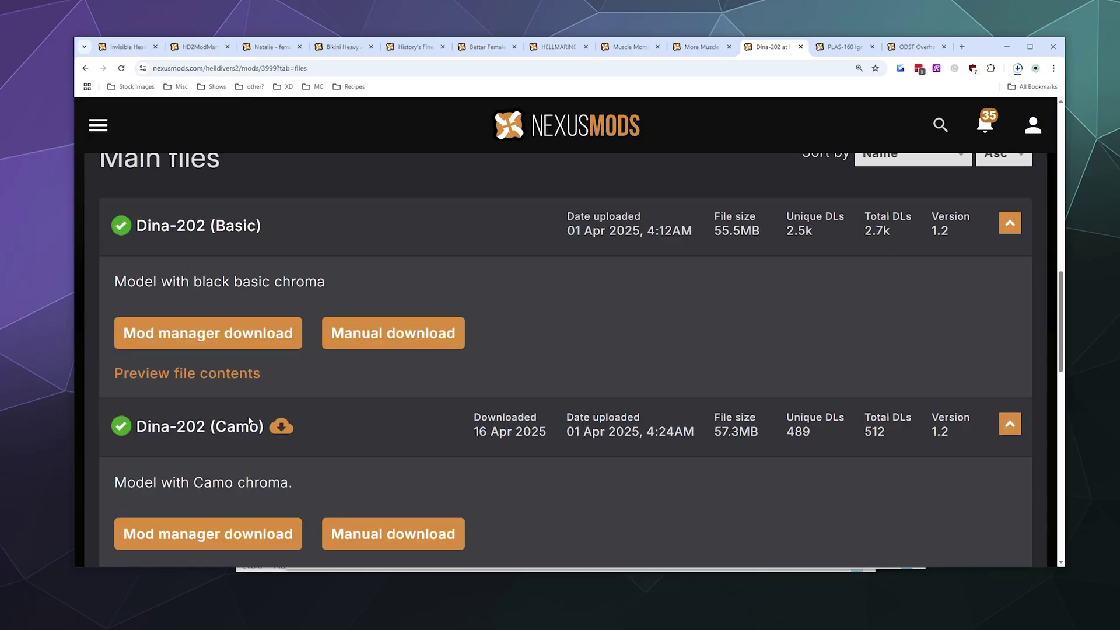
scroll(248, 420, "down", 5)
scroll(304, 255, "up", 6)
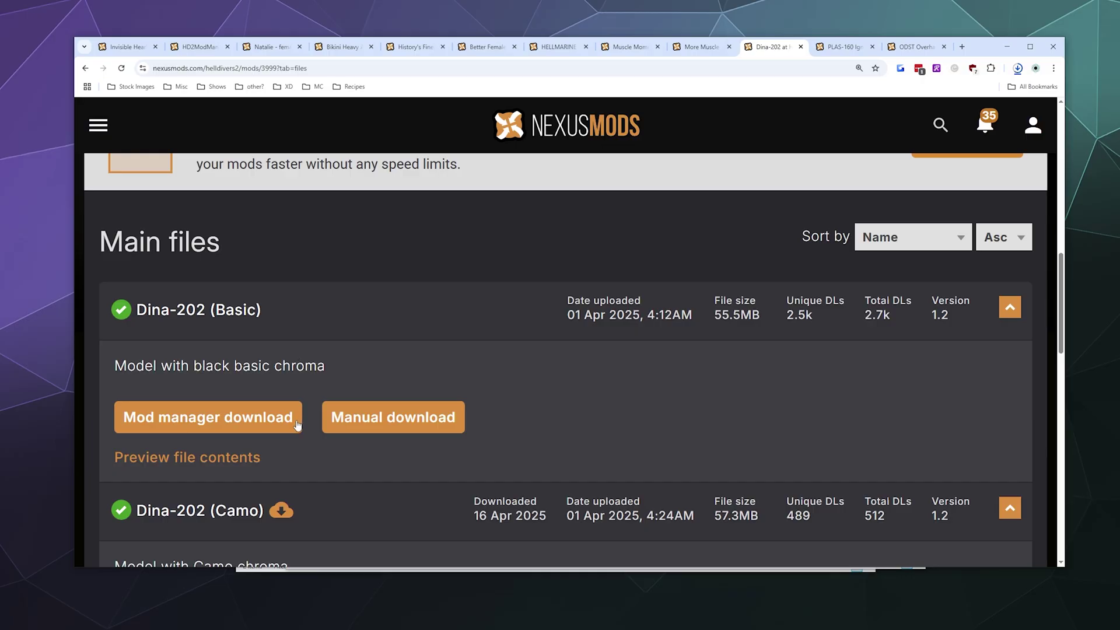
scroll(531, 424, "down", 6)
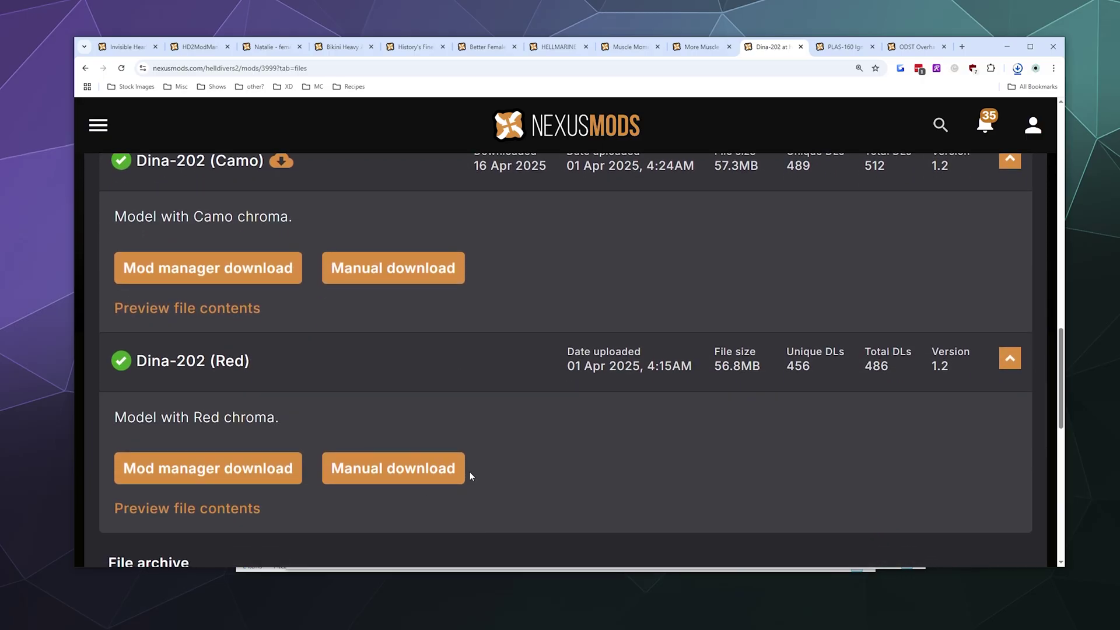
scroll(469, 471, "up", 3)
scroll(513, 467, "up", 4)
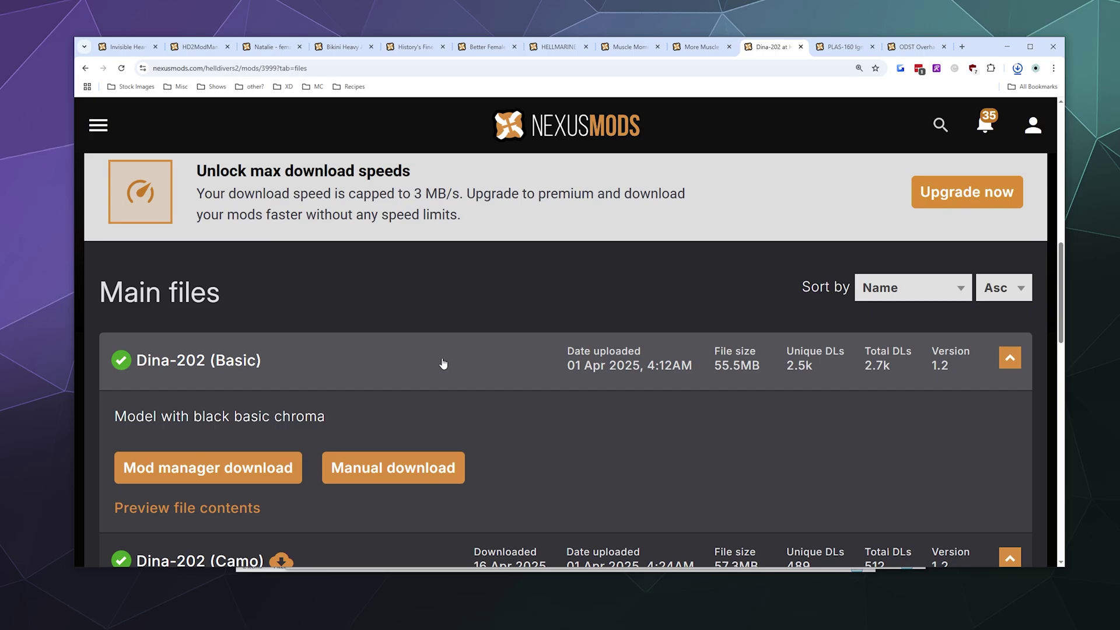
scroll(420, 326, "down", 4)
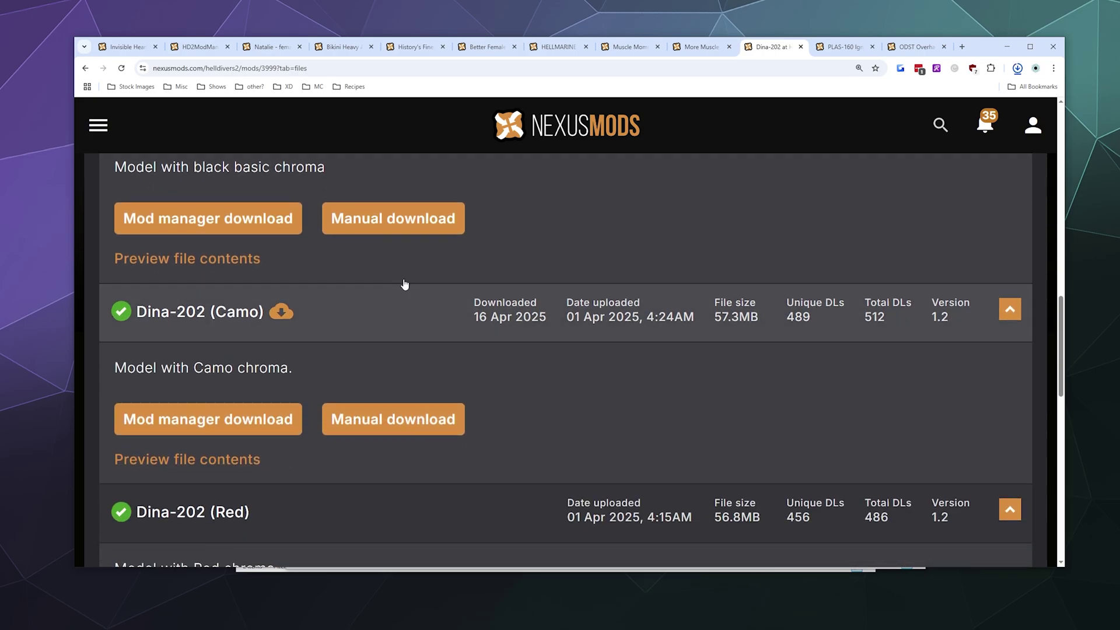
scroll(425, 520, "down", 4)
scroll(354, 357, "up", 12)
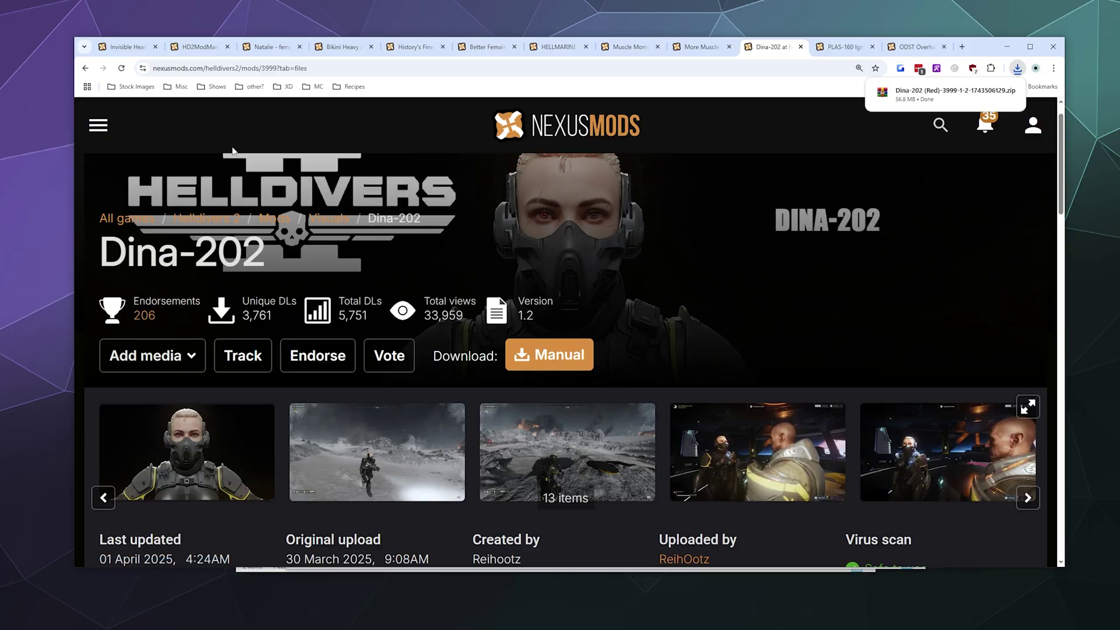
Download HD2ModManager 1.2.1.0 manually with the slow option and save the zip in Helldivers 2 Modding > Mod Manager.
left_click(198, 48)
scroll(313, 273, "up", 15)
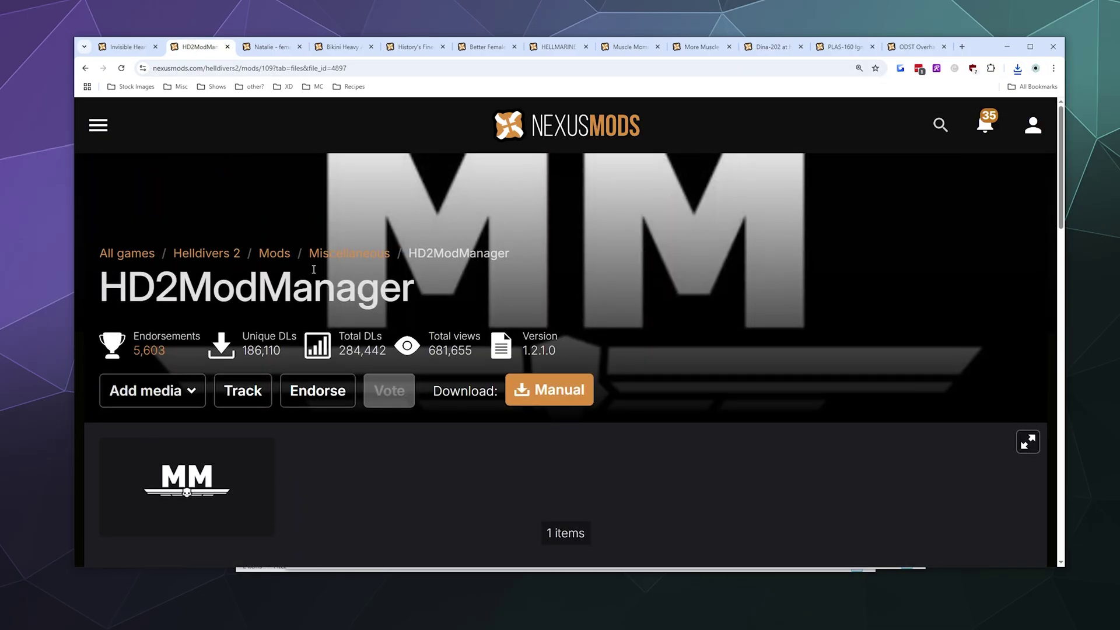
left_click(553, 404)
scroll(593, 370, "down", 5)
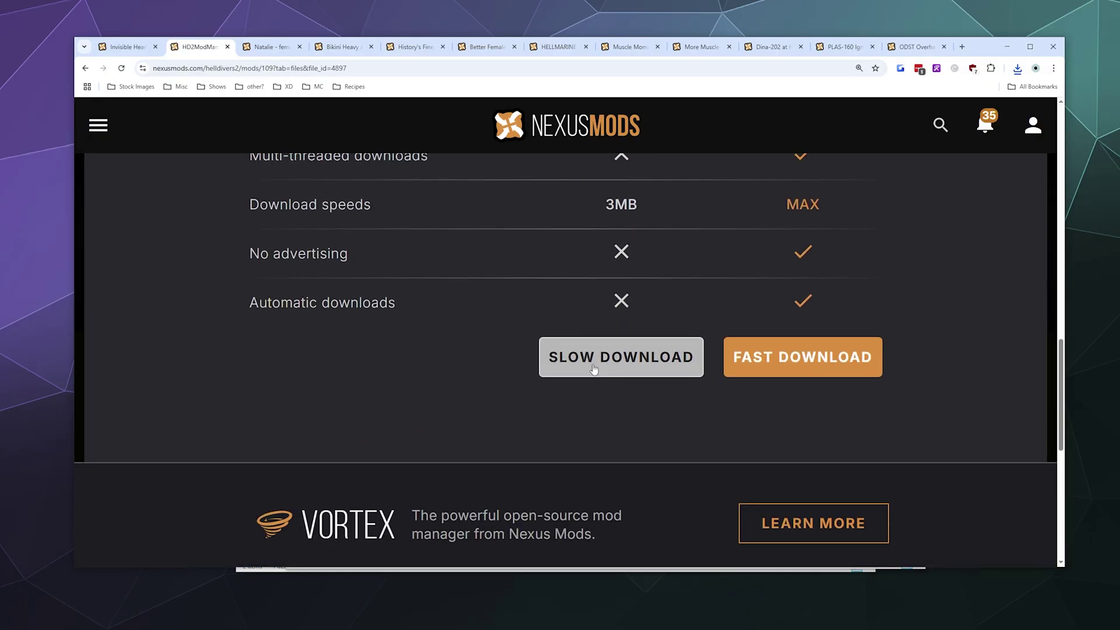
left_click(594, 369)
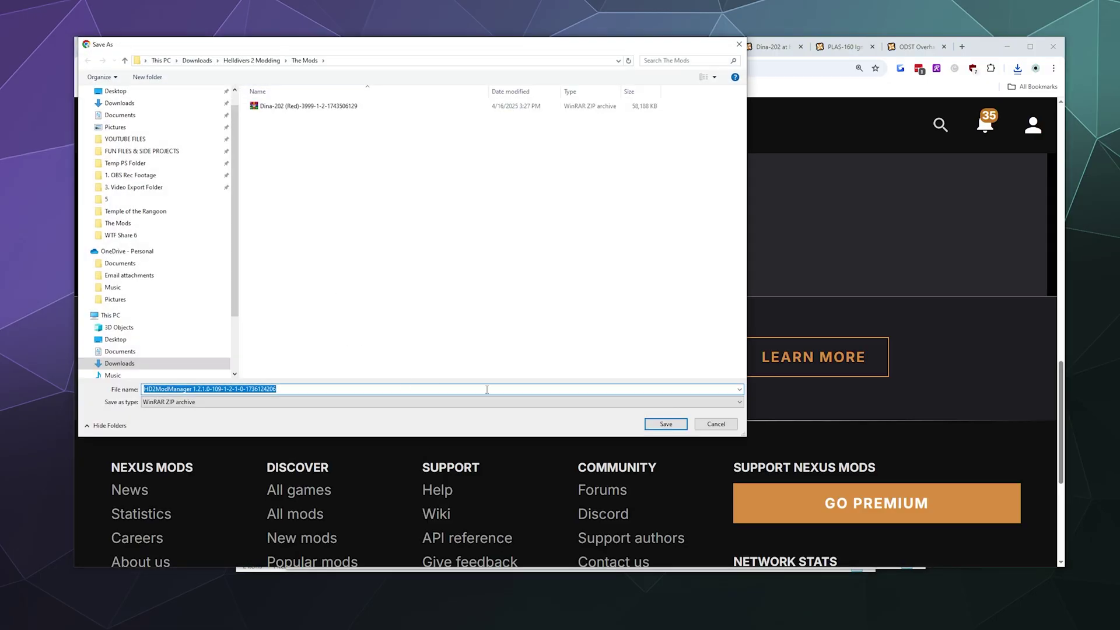
left_click(254, 60)
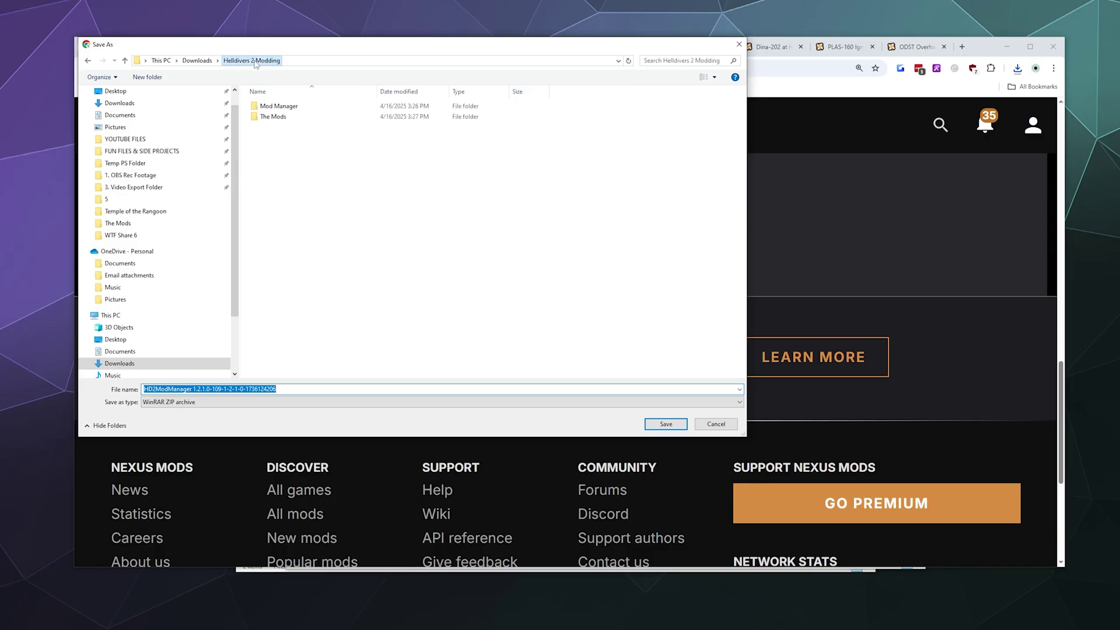
double_click(280, 106)
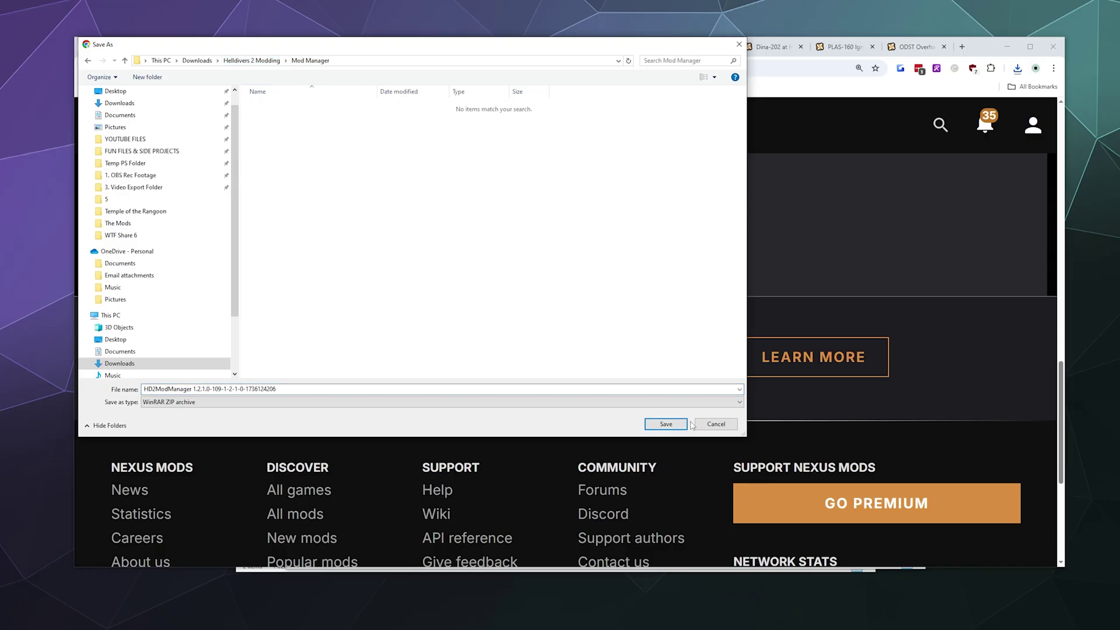
left_click(682, 424)
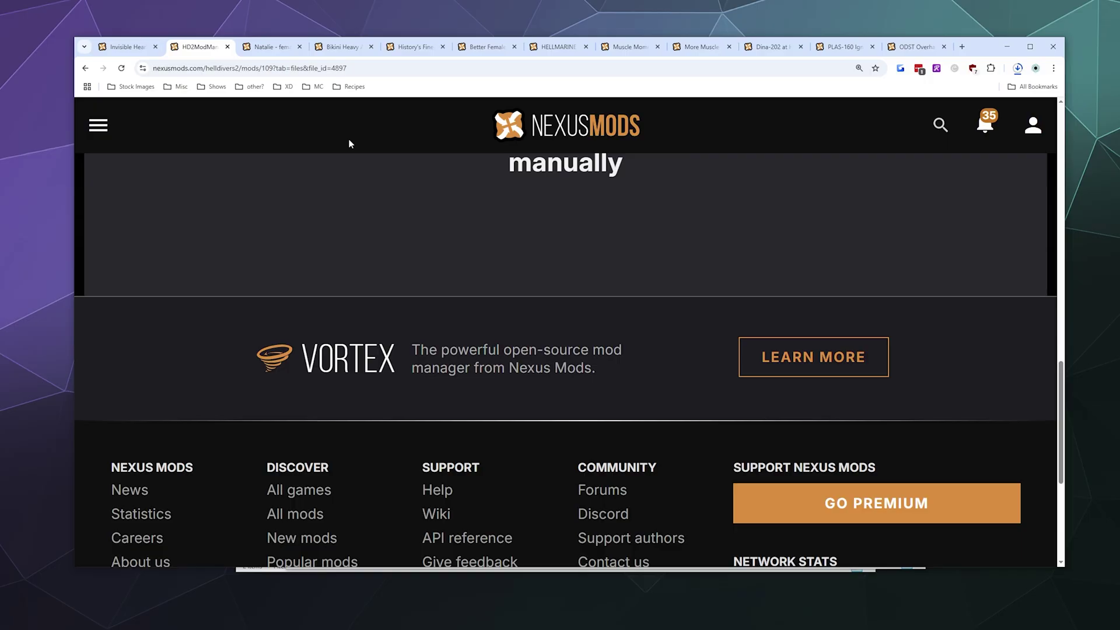
Download the Invisible Hearld Cape mod manually and save its archive in Helldivers 2 Modding > The Mods.
left_click(143, 48)
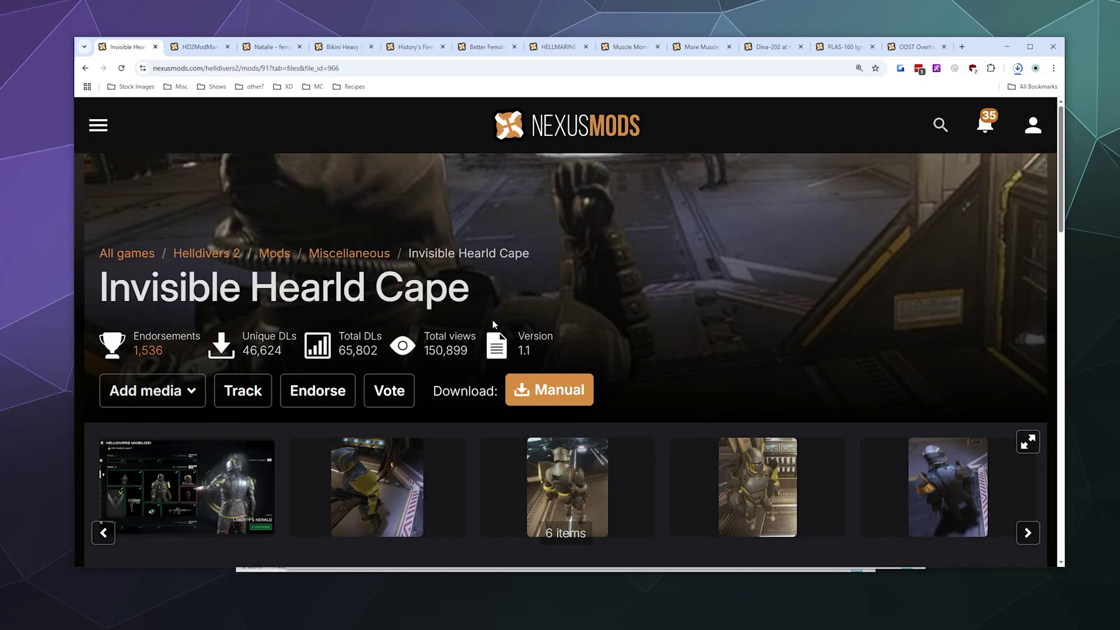
left_click(549, 390)
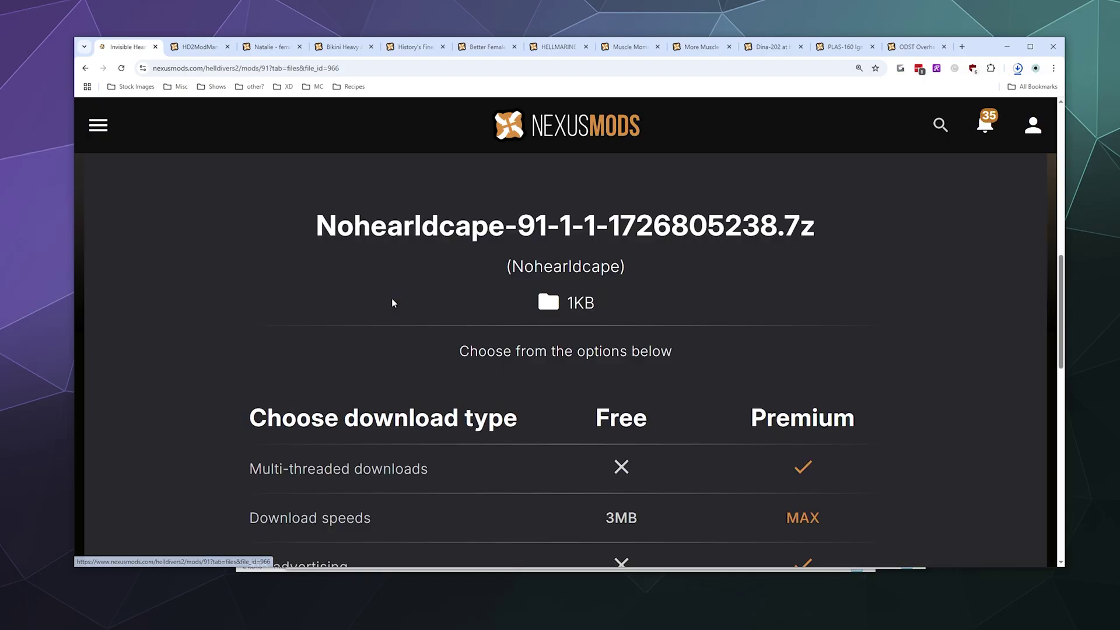
scroll(390, 315, "down", 5)
scroll(390, 334, "down", 2)
left_click(583, 225)
scroll(430, 332, "down", 5)
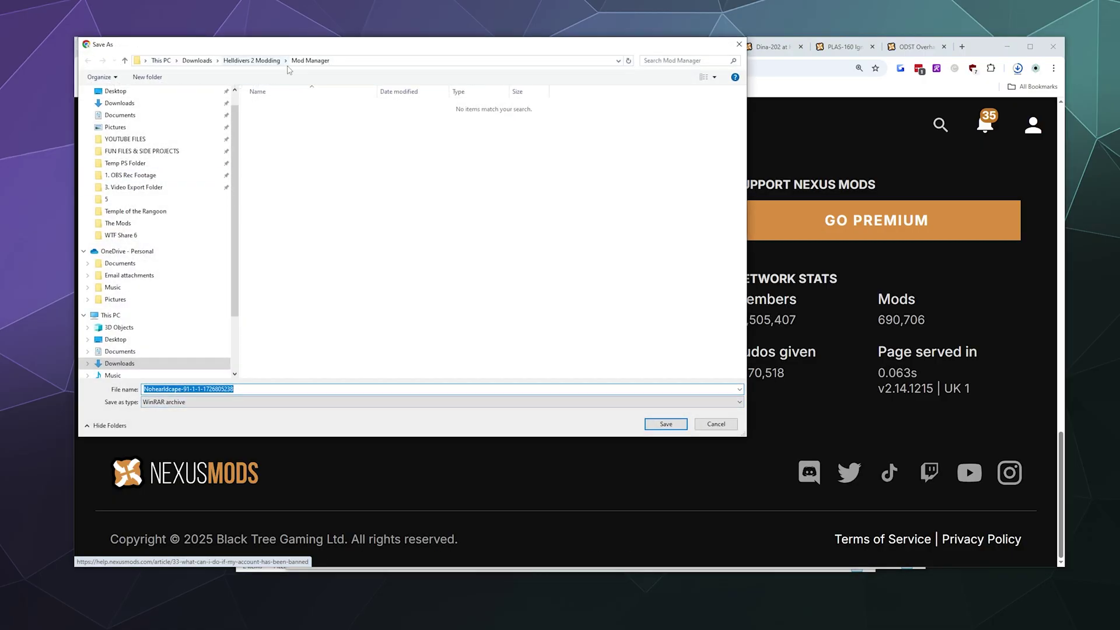
left_click(261, 61)
double_click(273, 116)
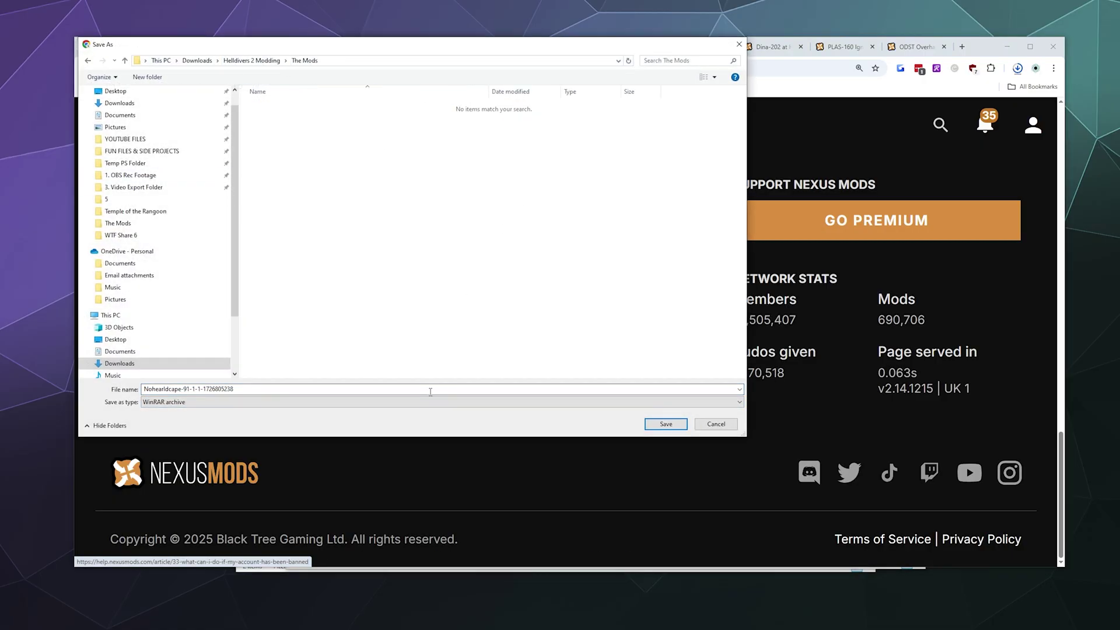
left_click(669, 425)
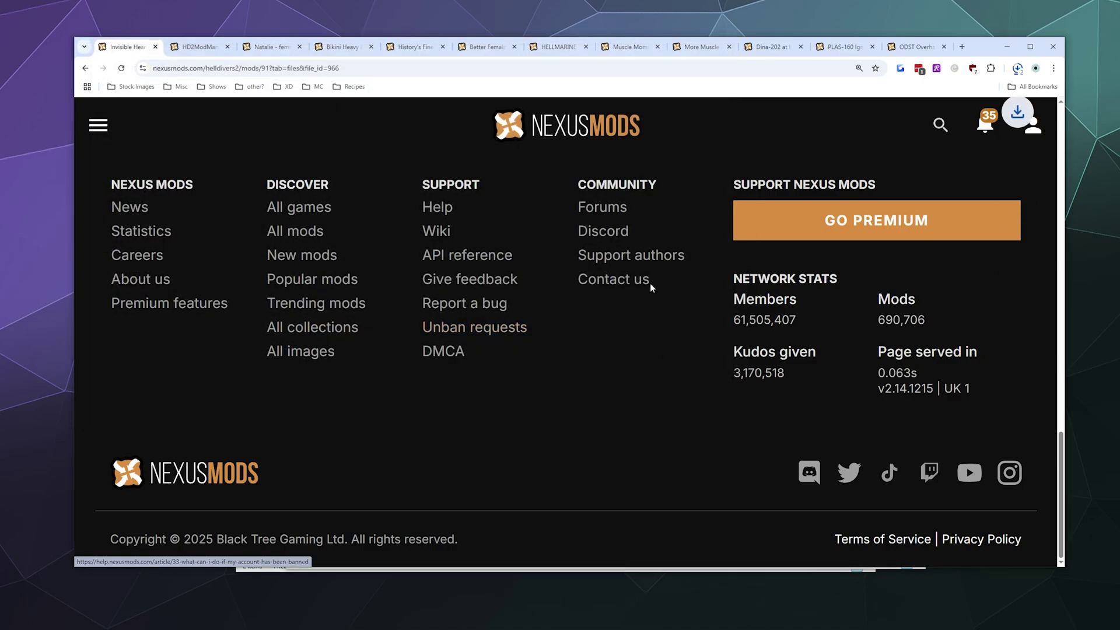
Show the downloaded HD2ModManager zip in its folder and extract it to a subfolder named after the archive.
left_click(1017, 68)
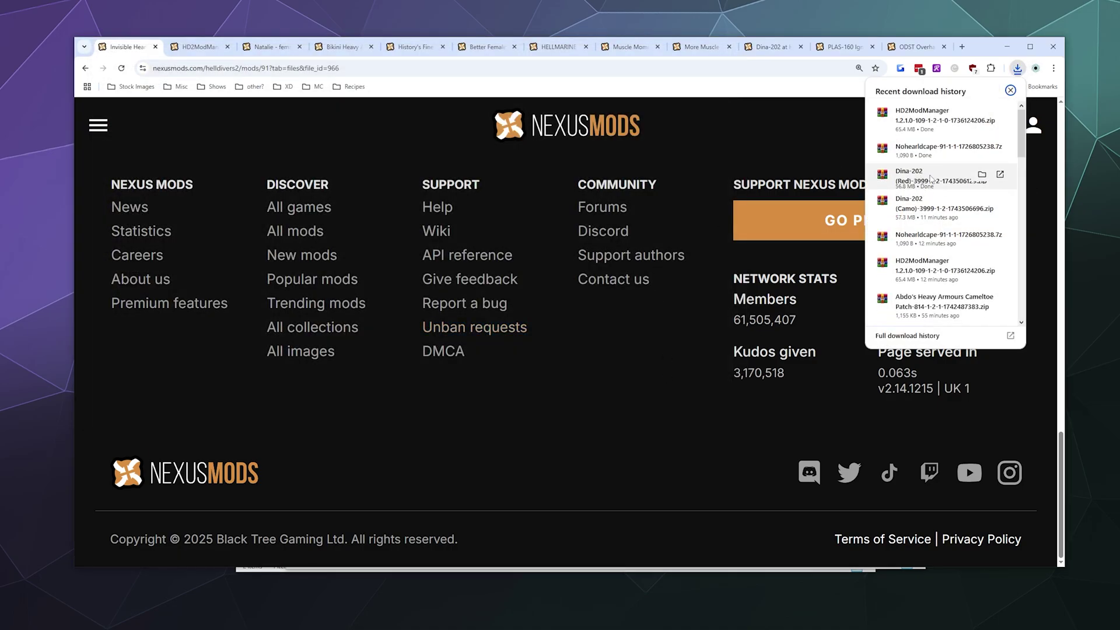
left_click(982, 112)
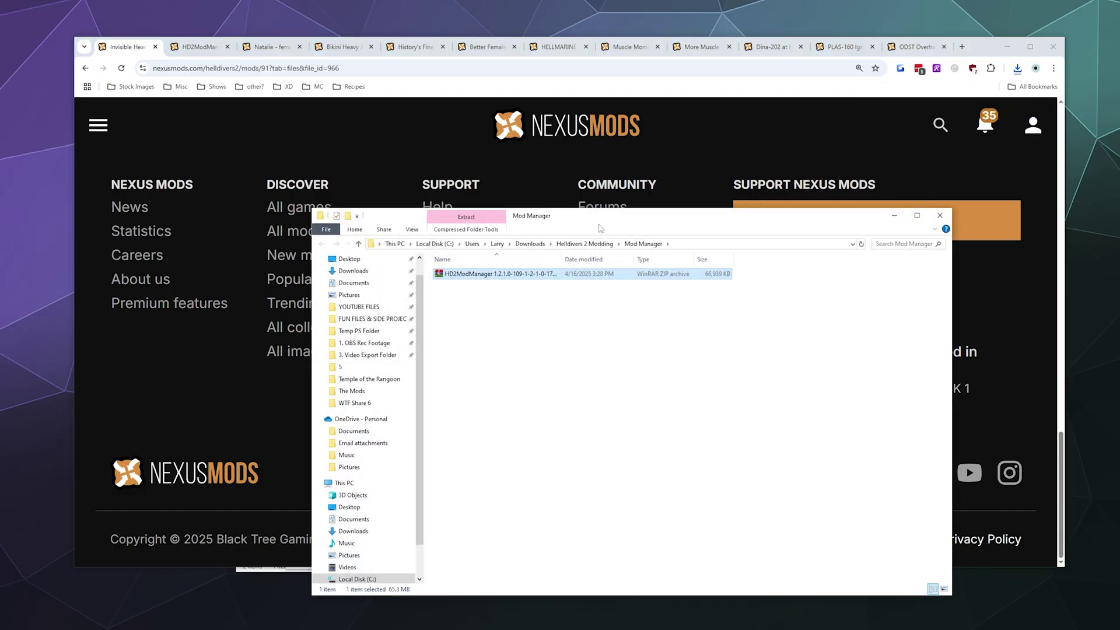
left_click_drag(586, 214, 541, 142)
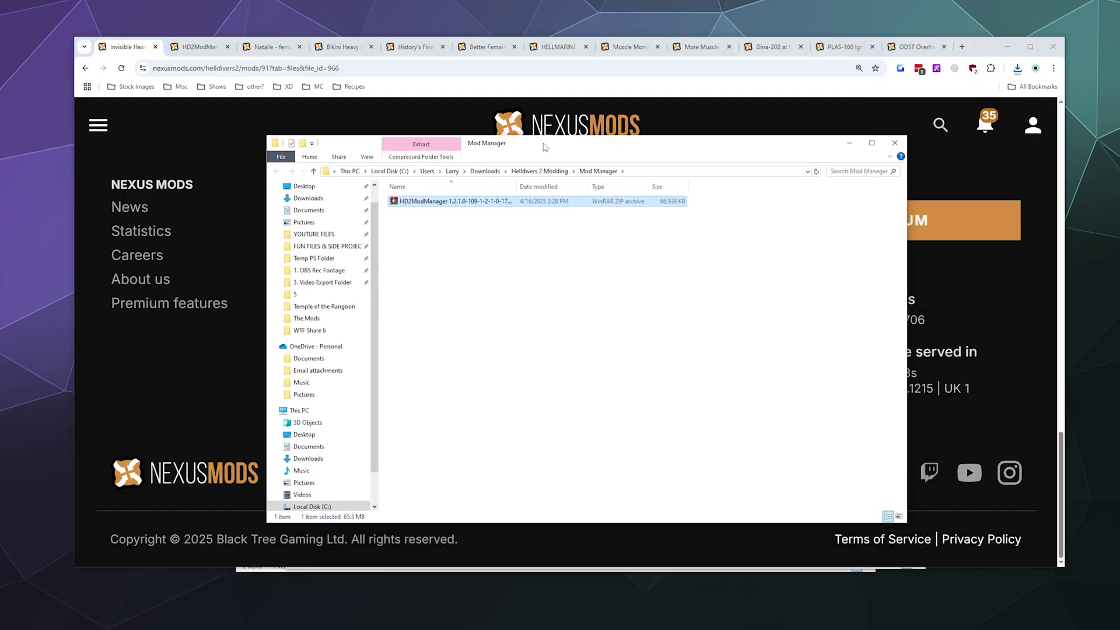
right_click(434, 206)
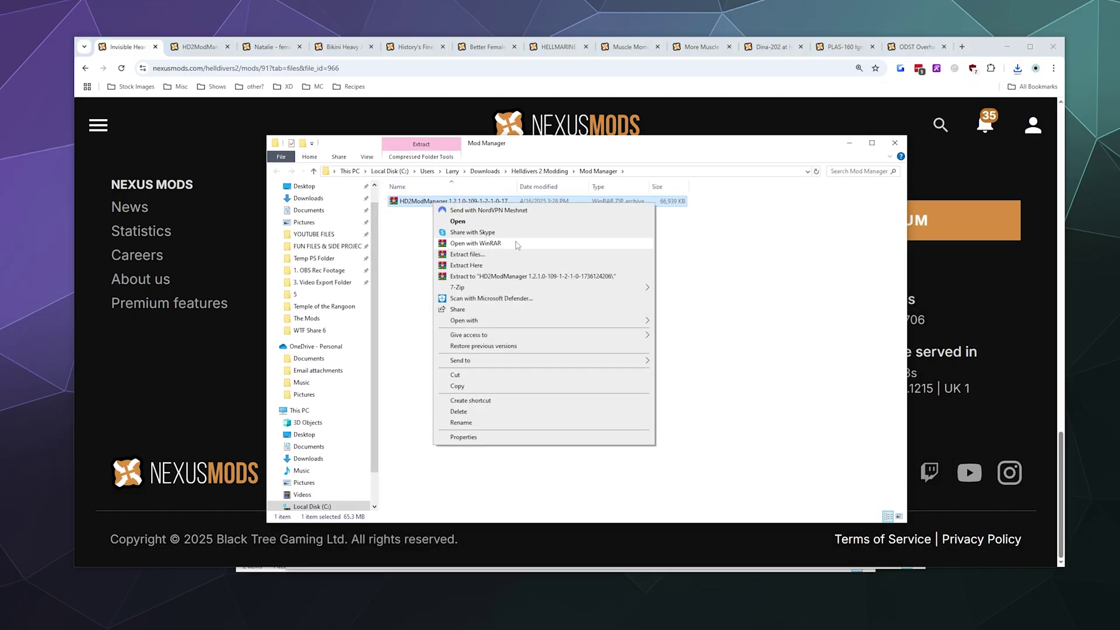
left_click(466, 277)
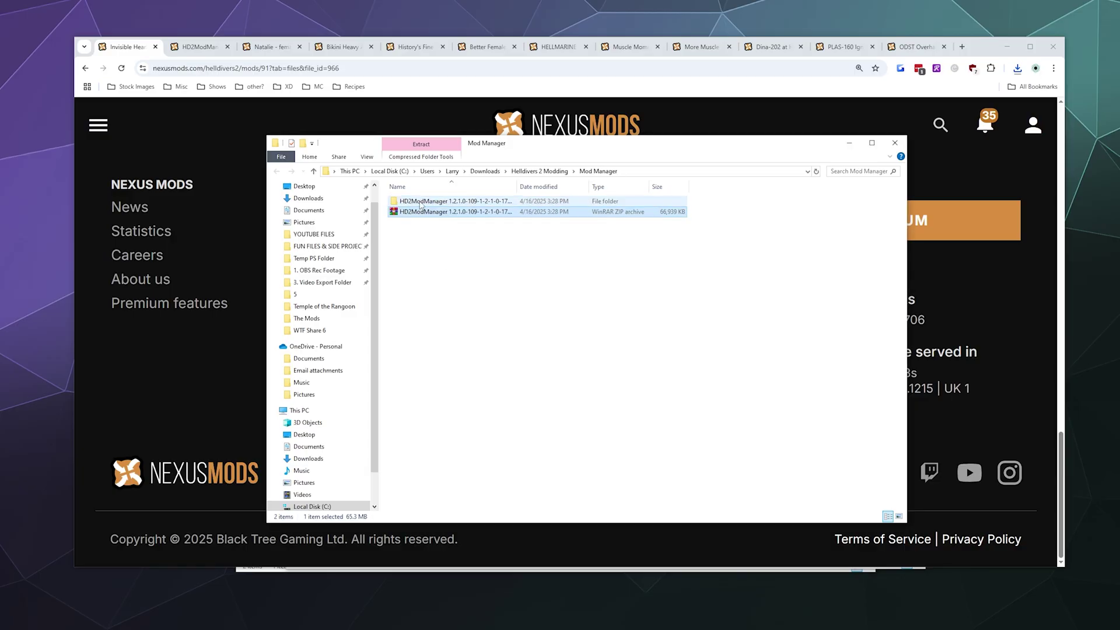
Open the extracted HD2ModManager folder and run Helldivers2ModManager, accepting the unverified-publisher warning.
left_click(417, 202)
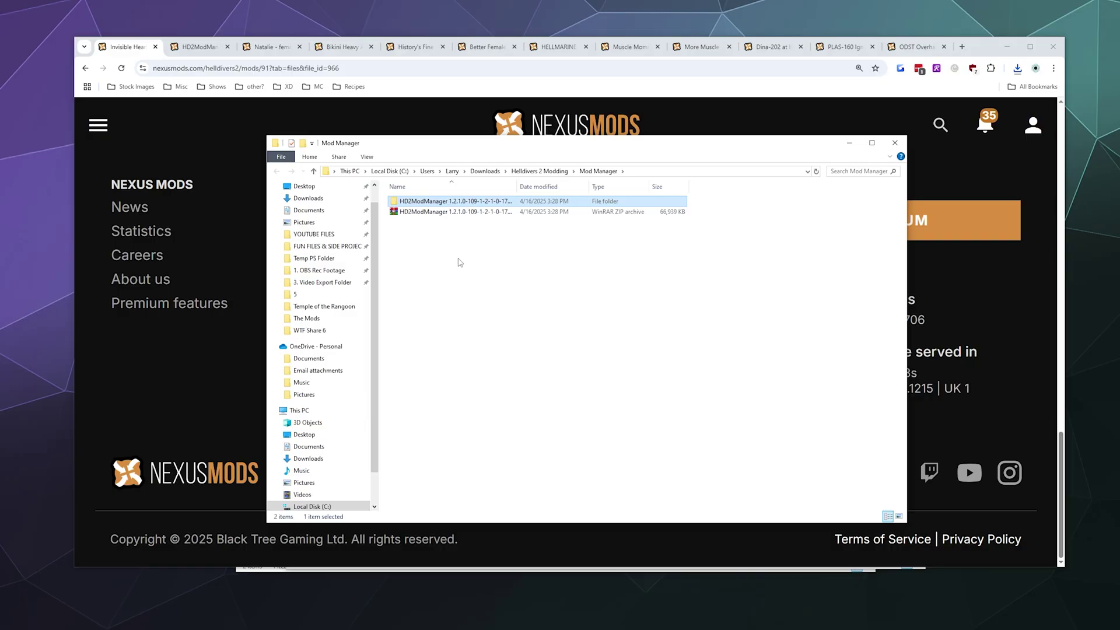
double_click(423, 202)
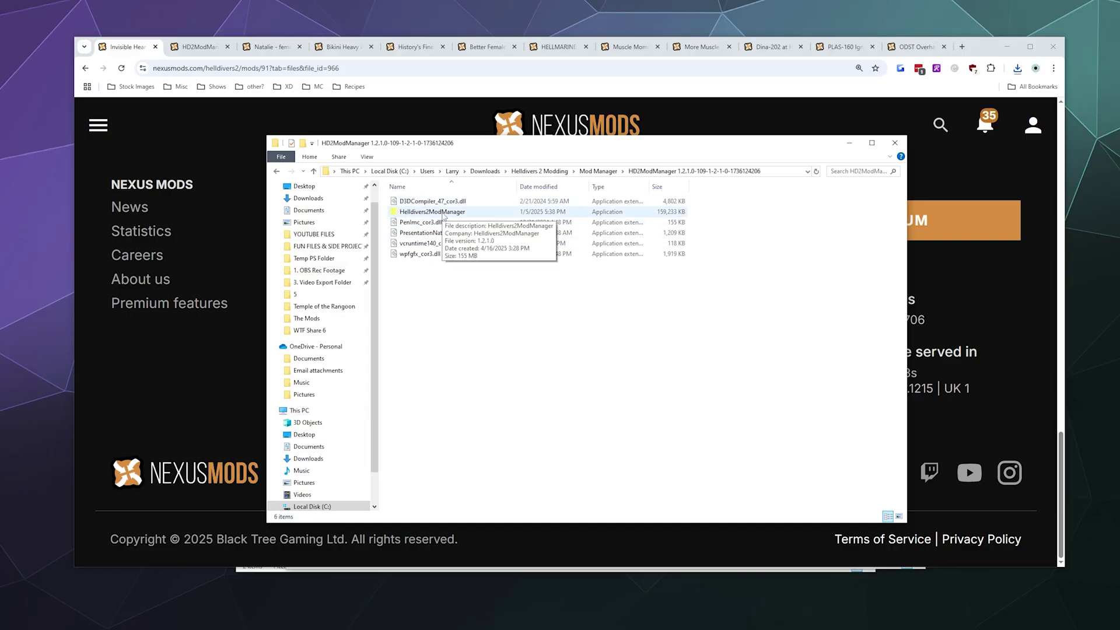
double_click(443, 213)
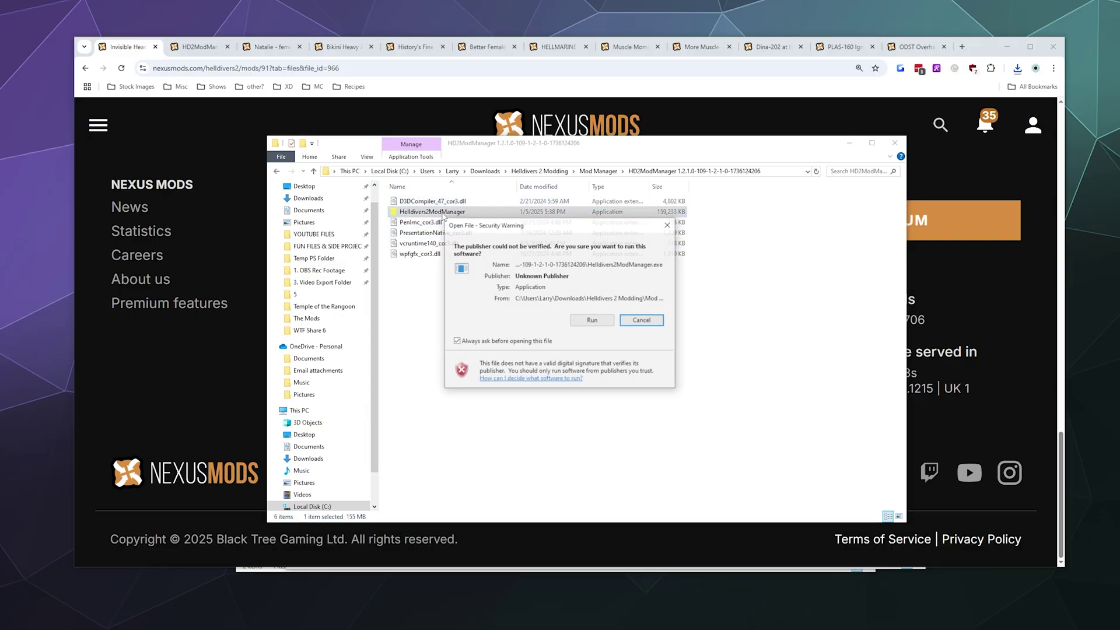
left_click(580, 324)
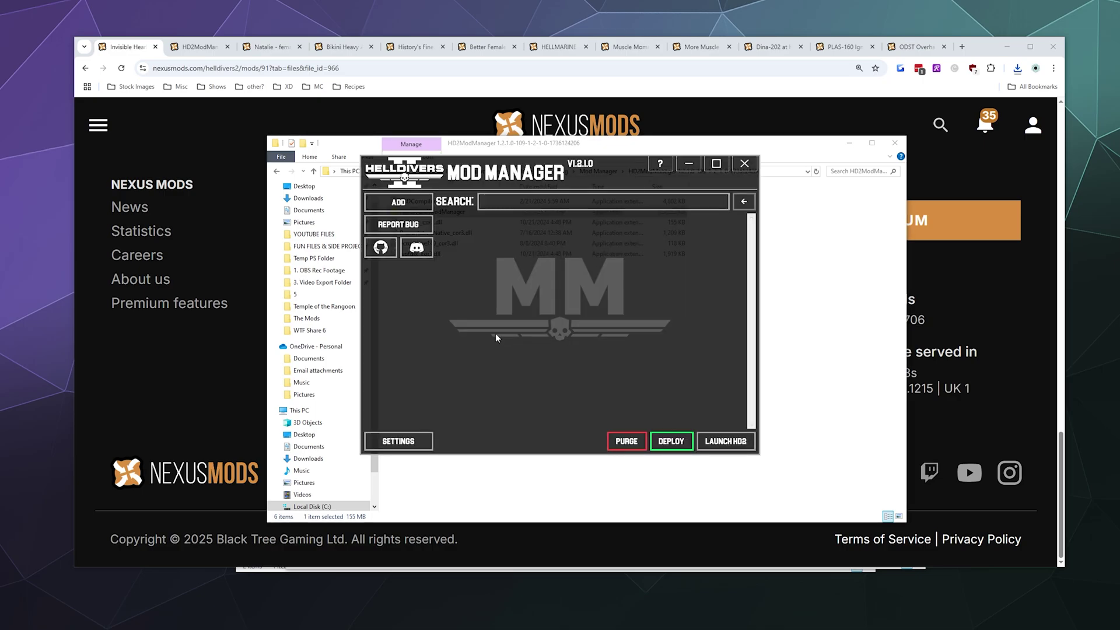
left_click_drag(484, 175, 499, 187)
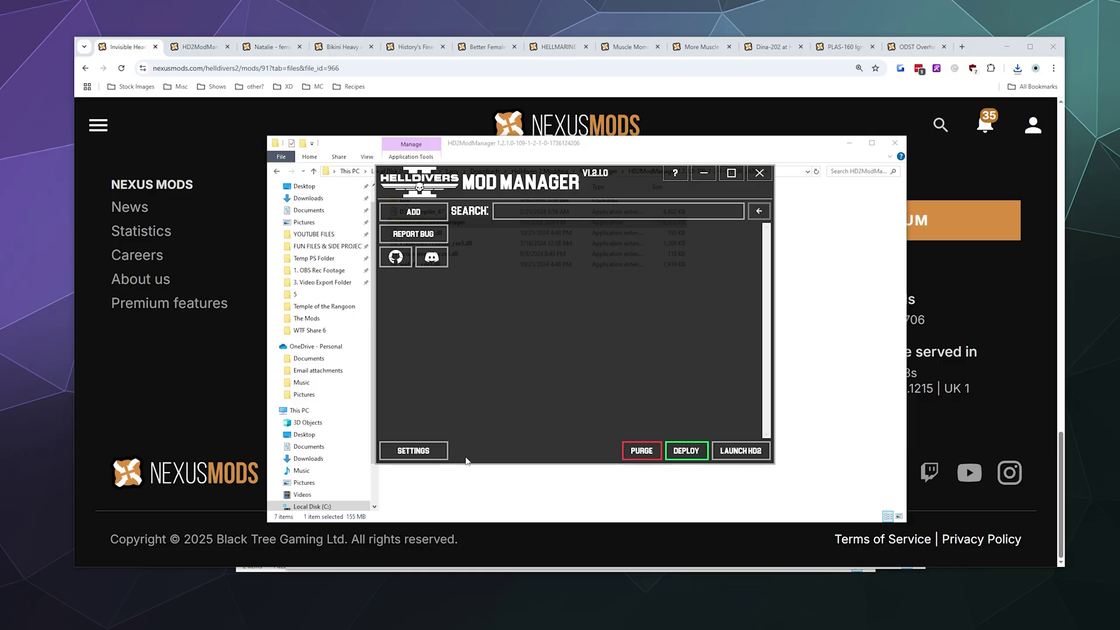
Open the mod manager's settings and bring up the folder chooser for the game directory.
left_click(419, 452)
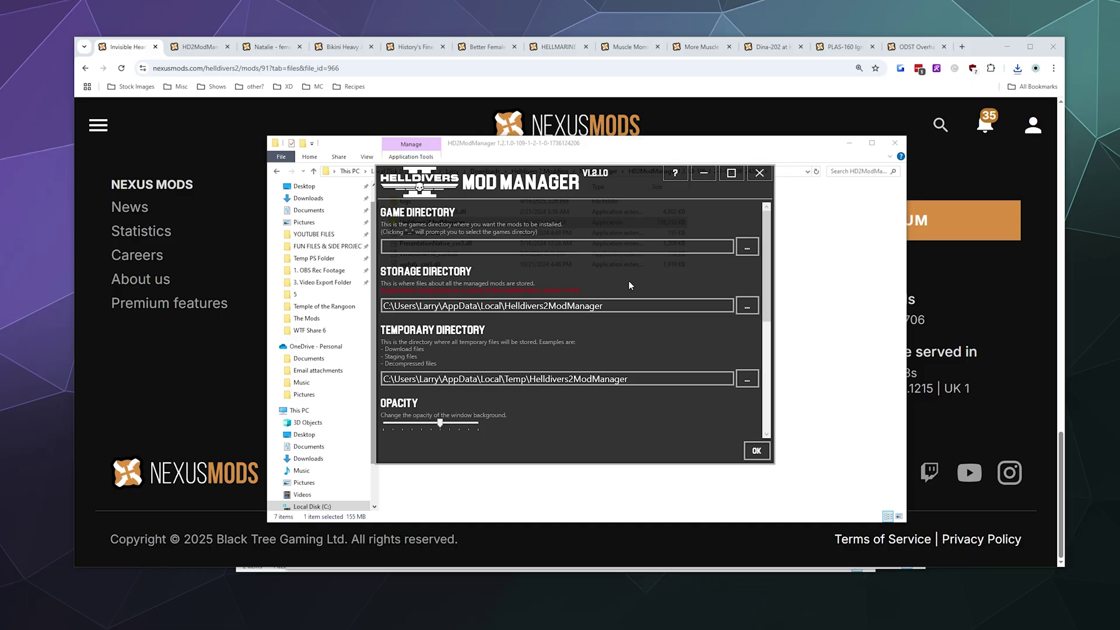
left_click(746, 247)
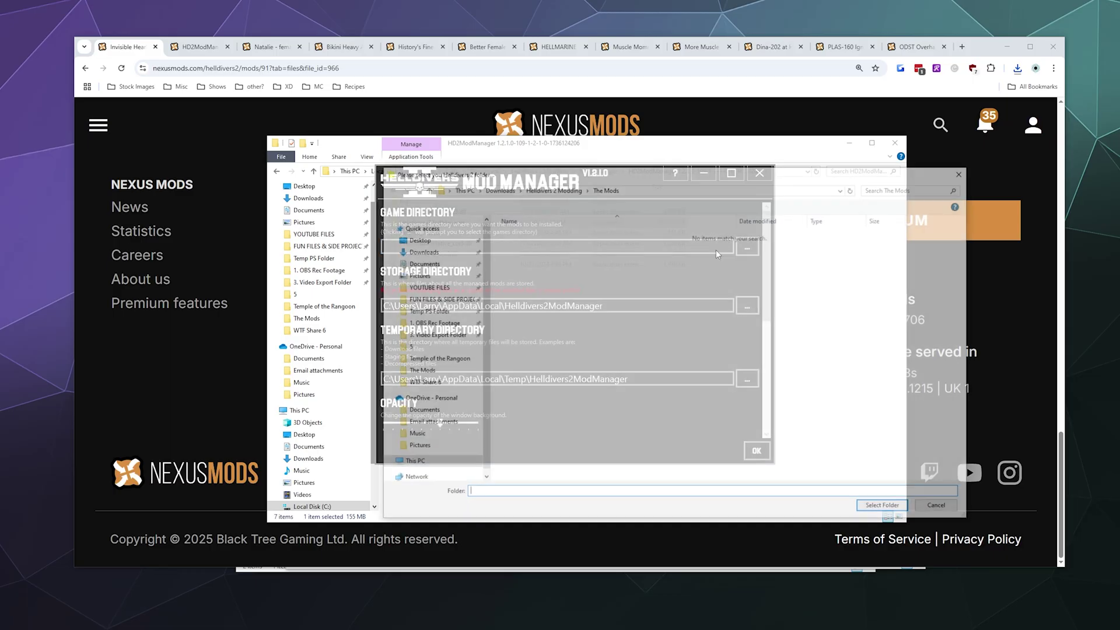
left_click_drag(607, 180, 547, 157)
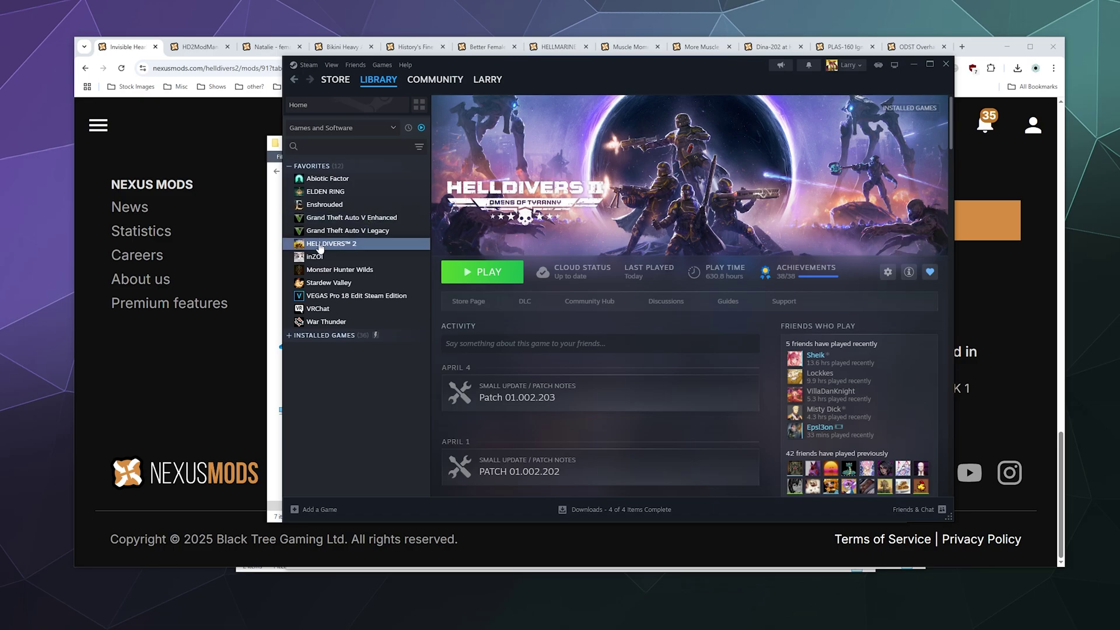
Switch to Steam, browse Helldivers 2's local files, copy the install folder's path, and close both windows.
right_click(320, 248)
mouse_move(387, 320)
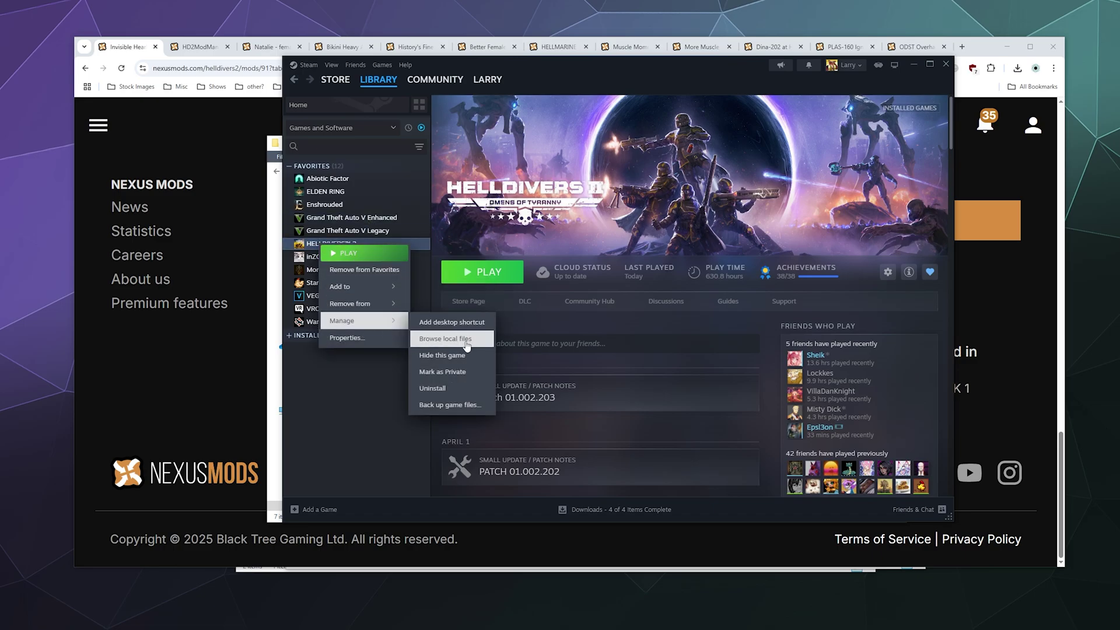
left_click(467, 345)
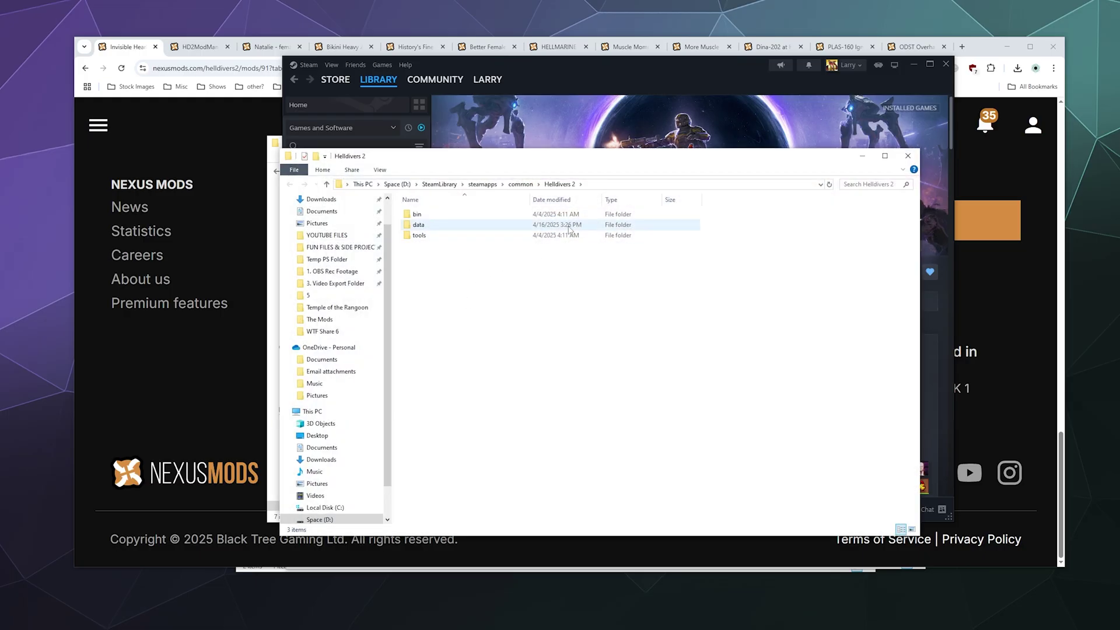
left_click(613, 185)
key("ctrl+c")
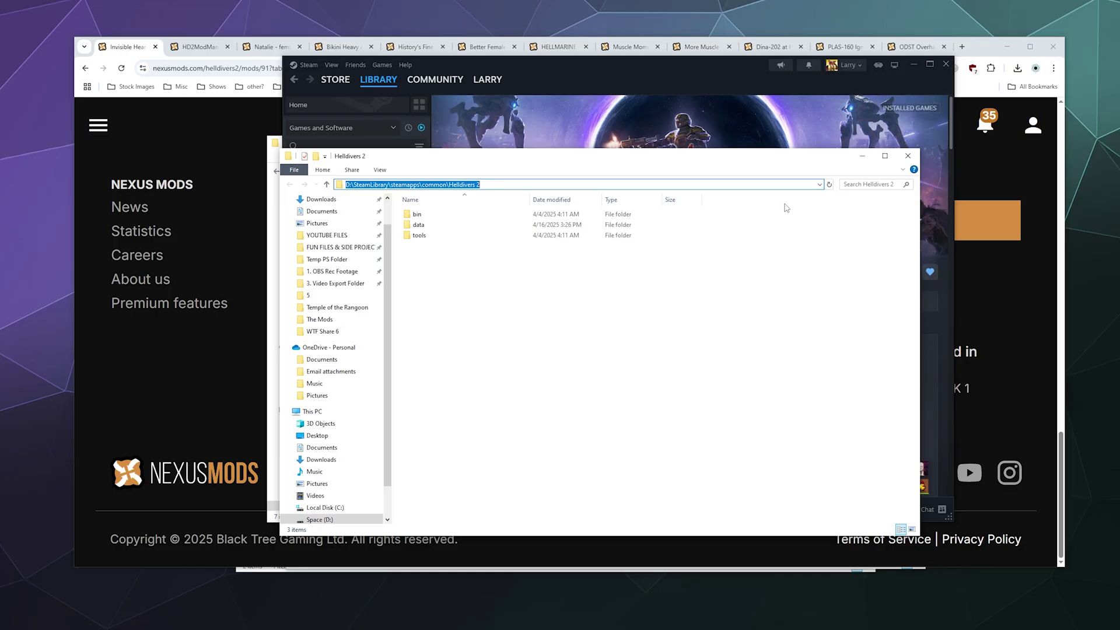
left_click(908, 156)
left_click(944, 65)
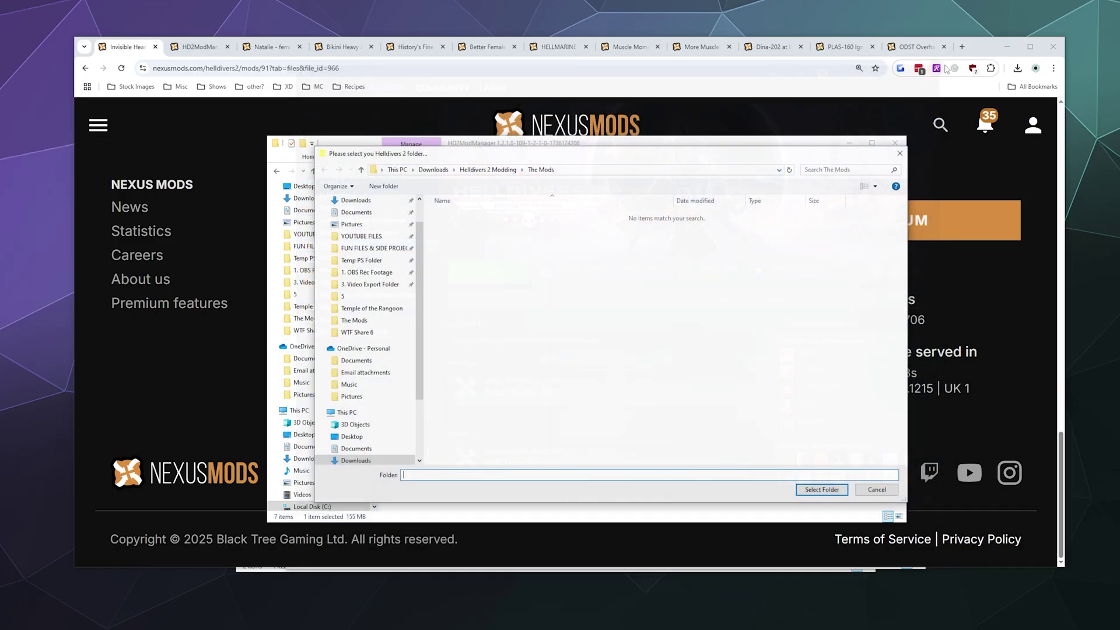
Set the game directory to the copied path D:\SteamLibrary\steamapps\common\Helldivers 2 and confirm the settings.
left_click(610, 170)
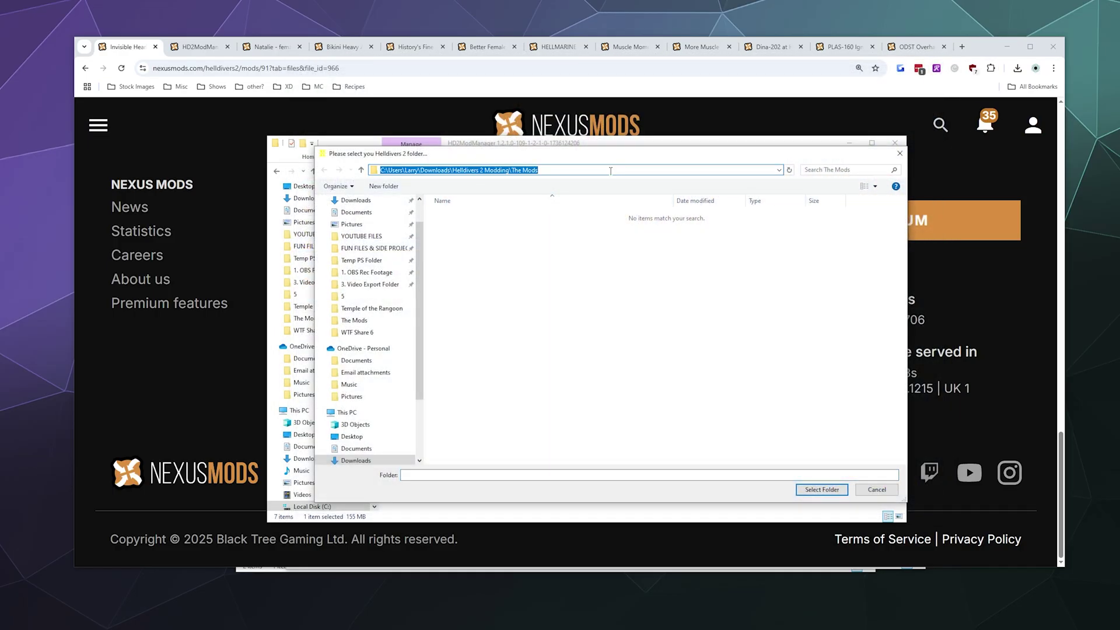
key("ctrl+v")
key("Return")
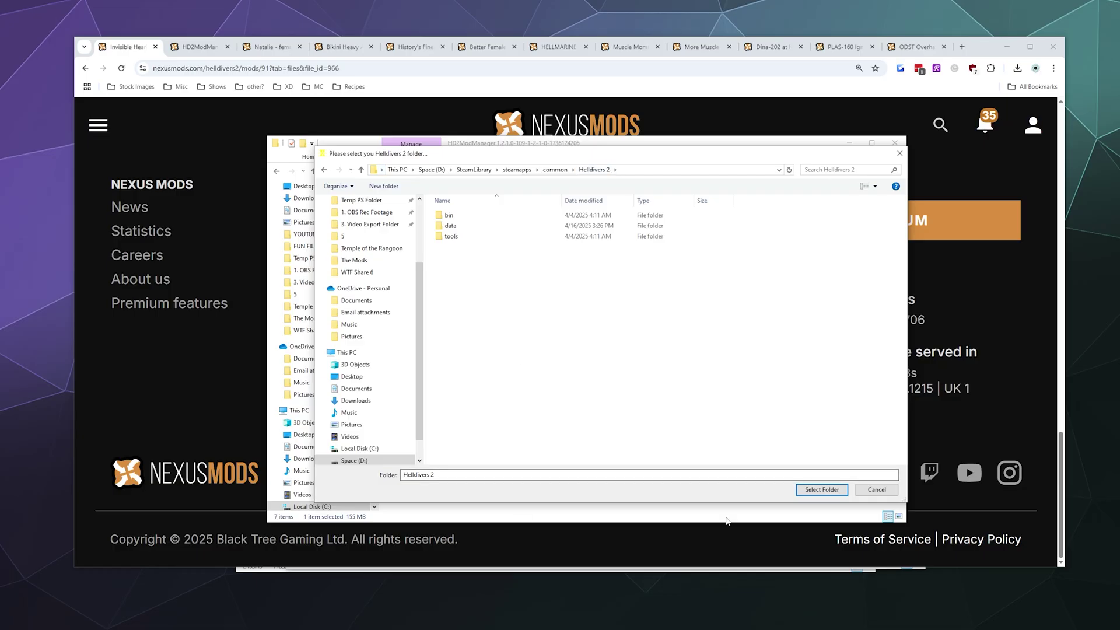
left_click(809, 491)
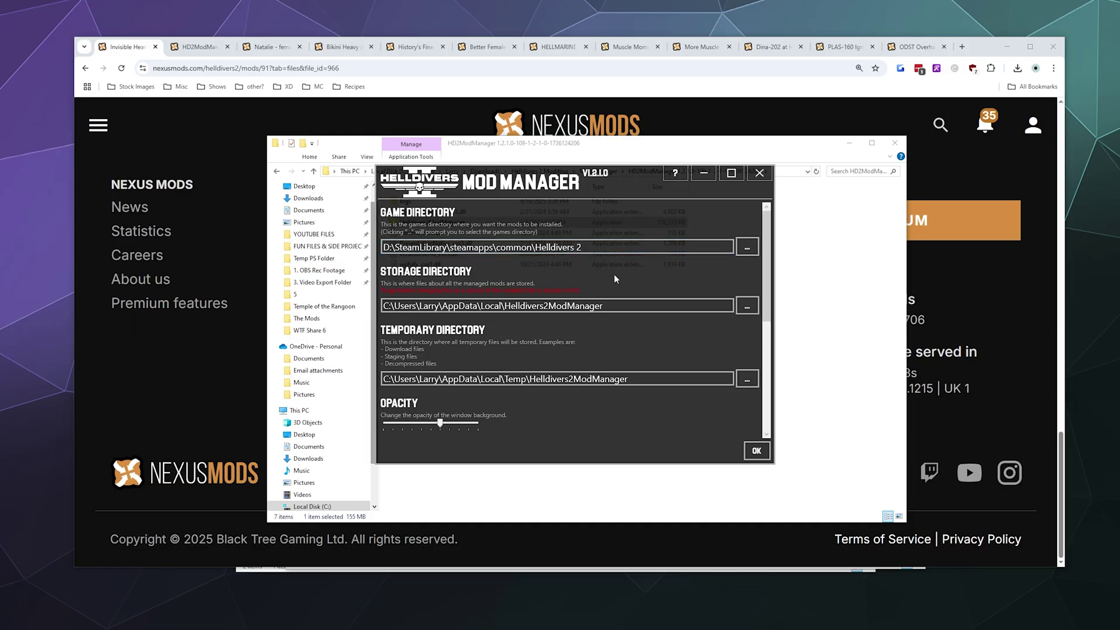
left_click(756, 451)
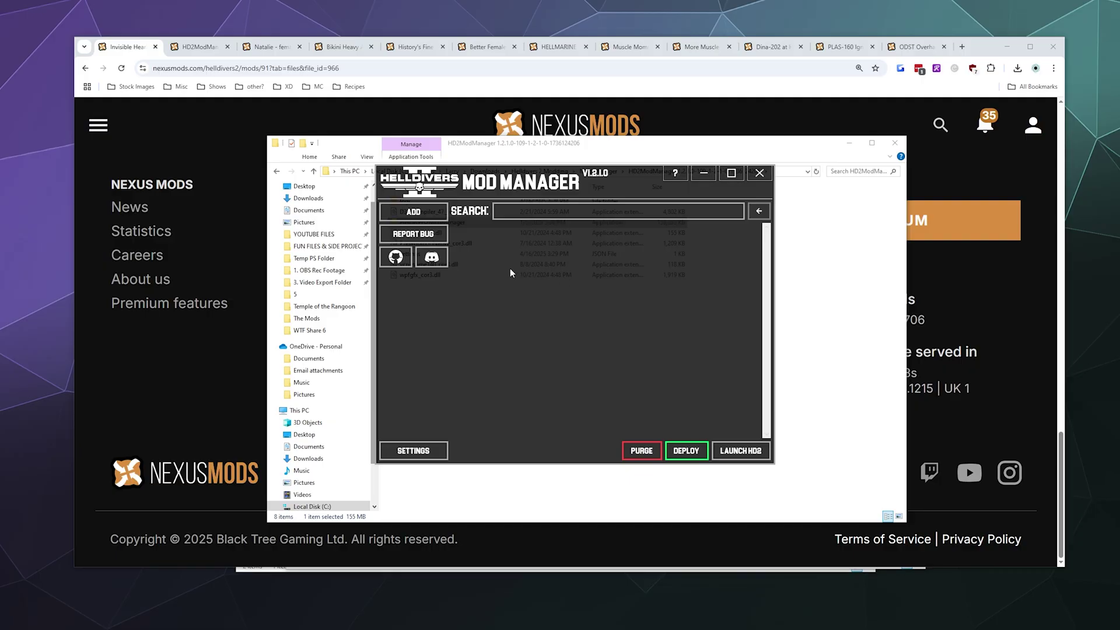
Add the Nohearldcape archive from Helldivers 2 Modding > The Mods to the mod manager.
left_click(413, 213)
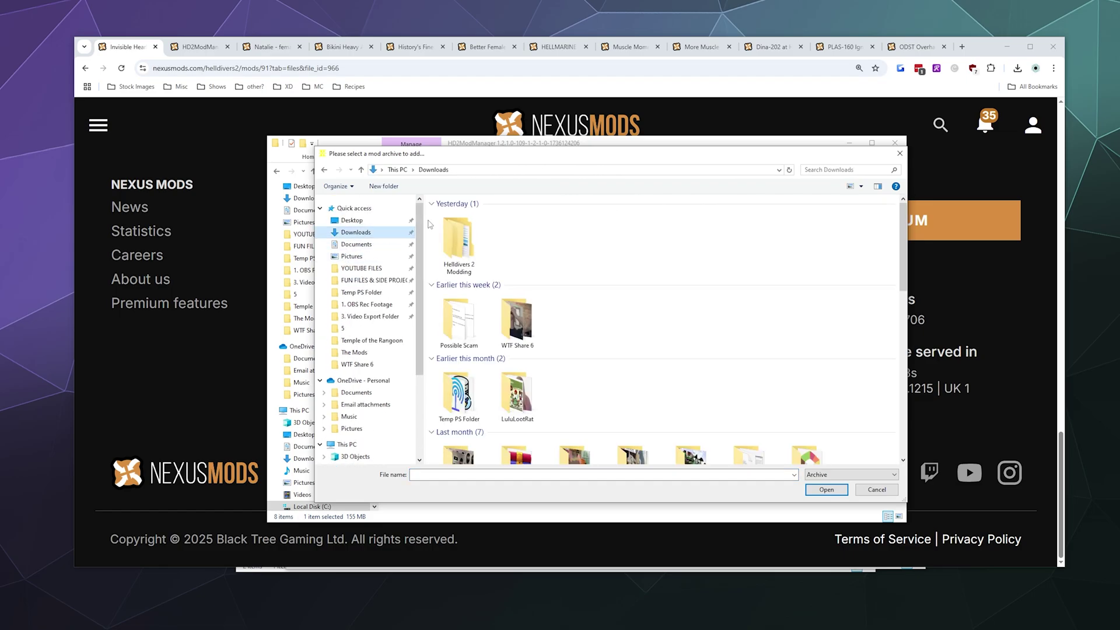
double_click(468, 226)
double_click(469, 226)
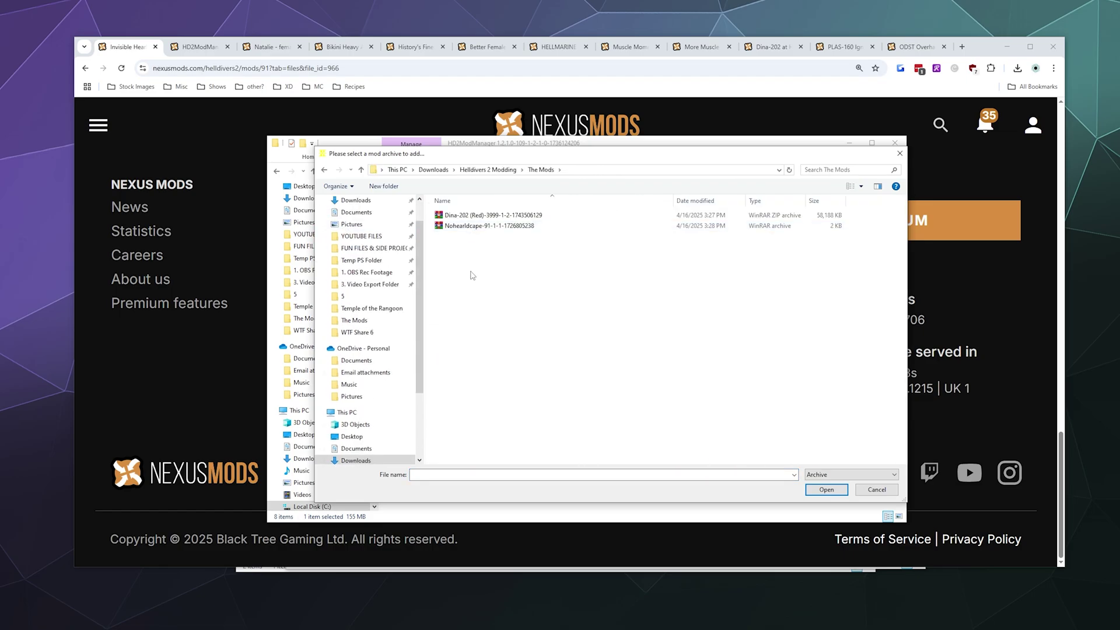
left_click(472, 227)
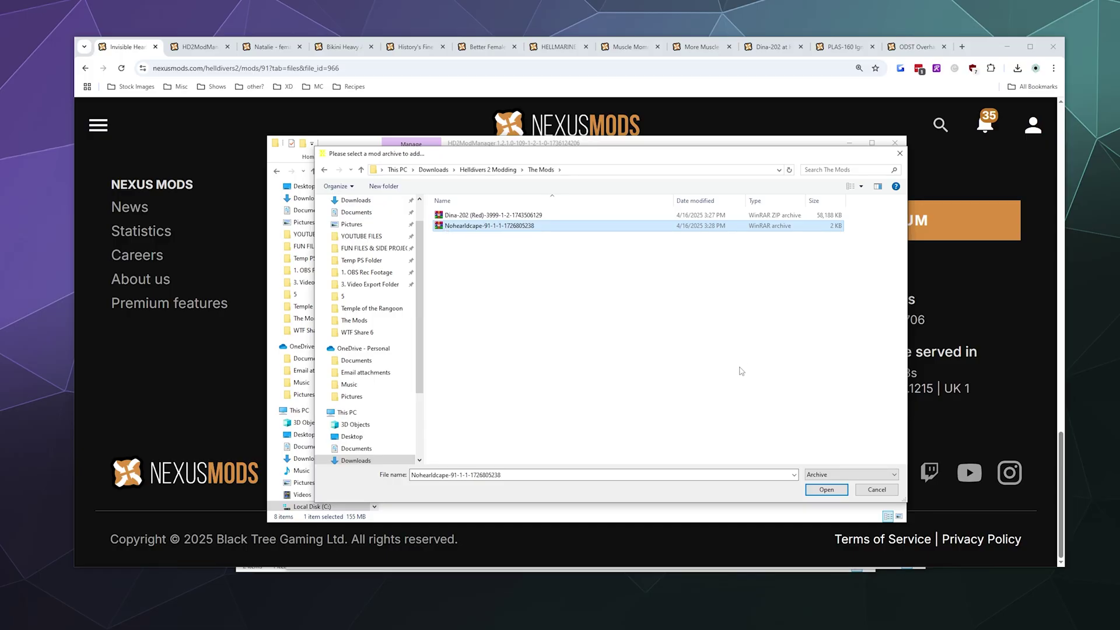
left_click(823, 494)
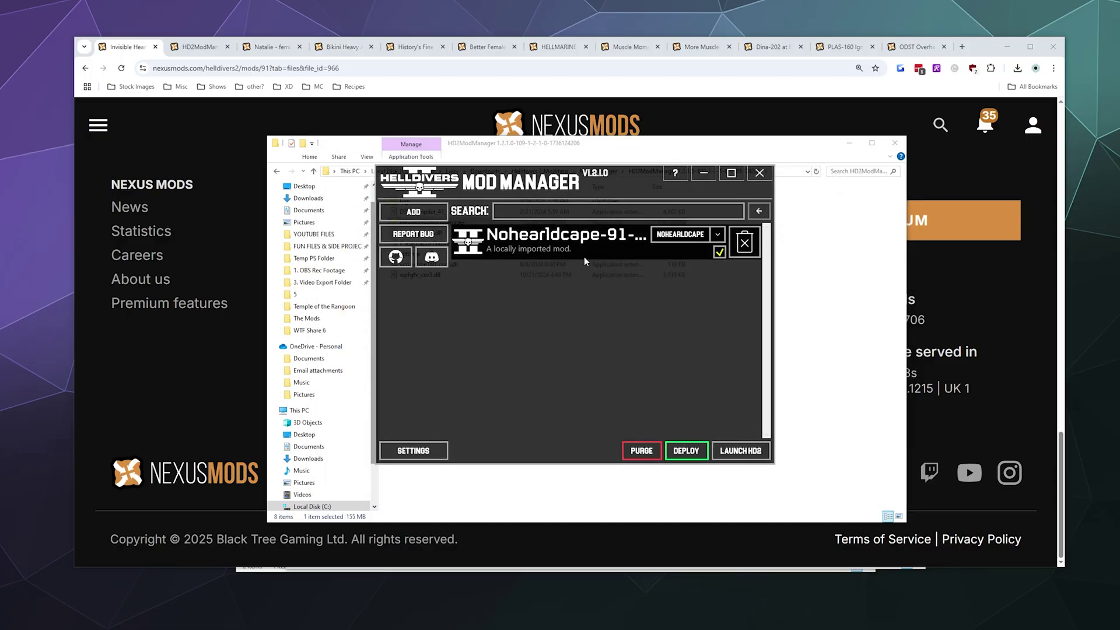
Add the Dina-202 (Red) archive from The Mods folder to the mod manager.
left_click(413, 211)
left_click(467, 216)
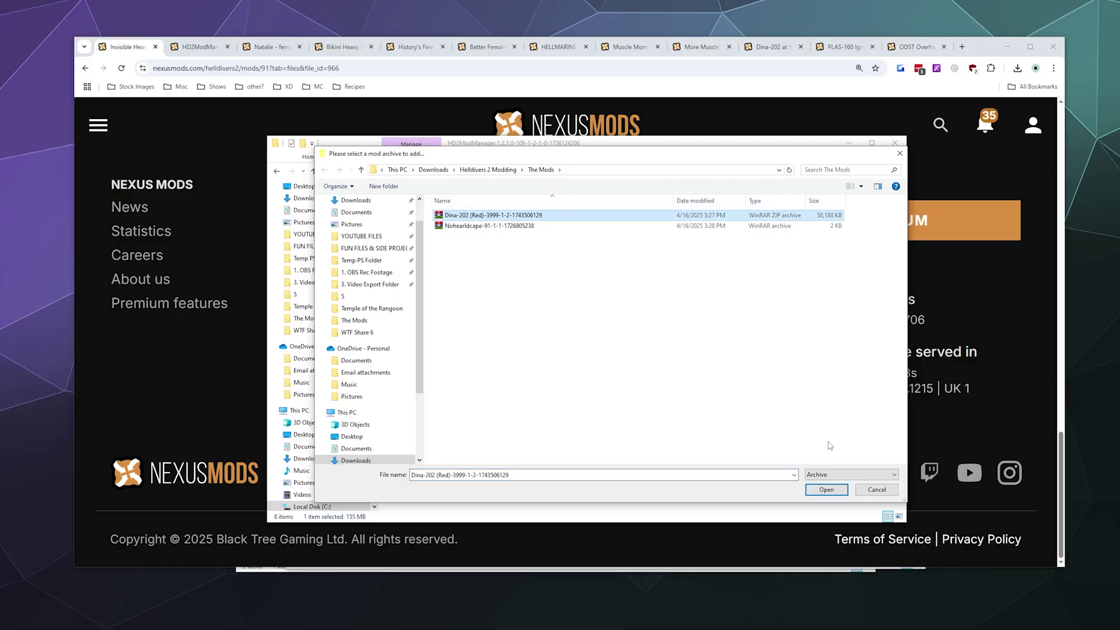
left_click(814, 491)
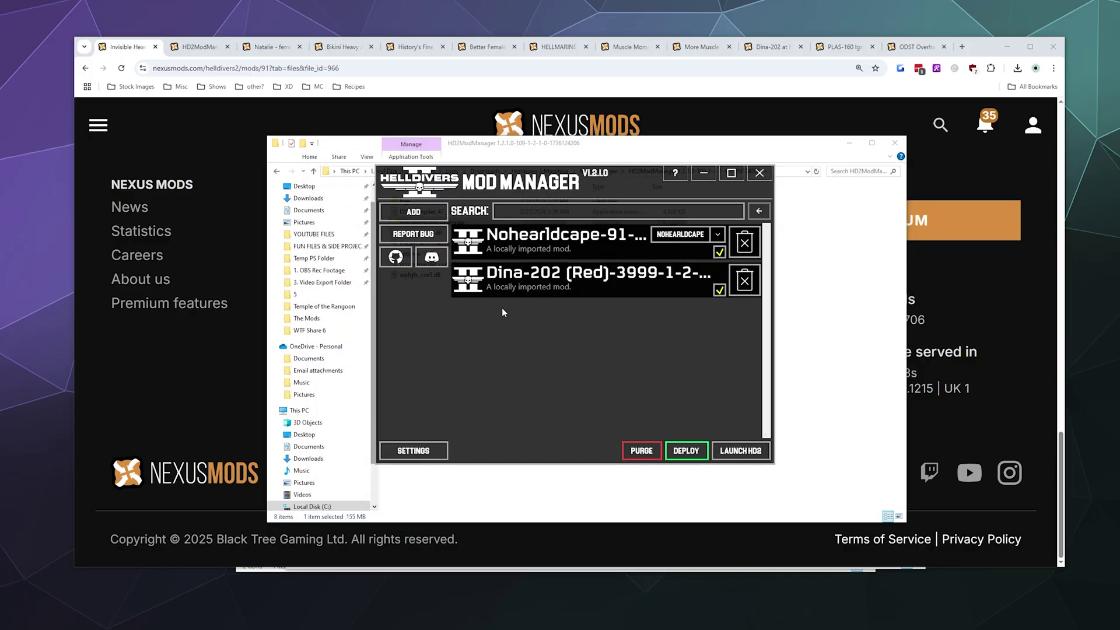
Deploy both added mods to the game and launch Helldivers 2 from the mod manager.
left_click(693, 452)
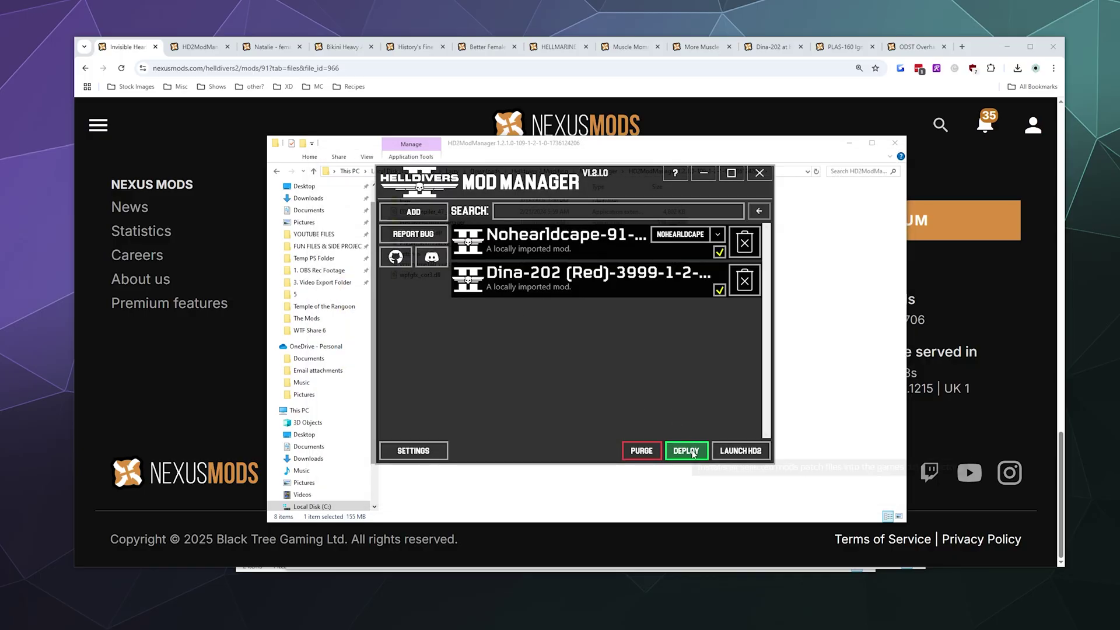
left_click(632, 349)
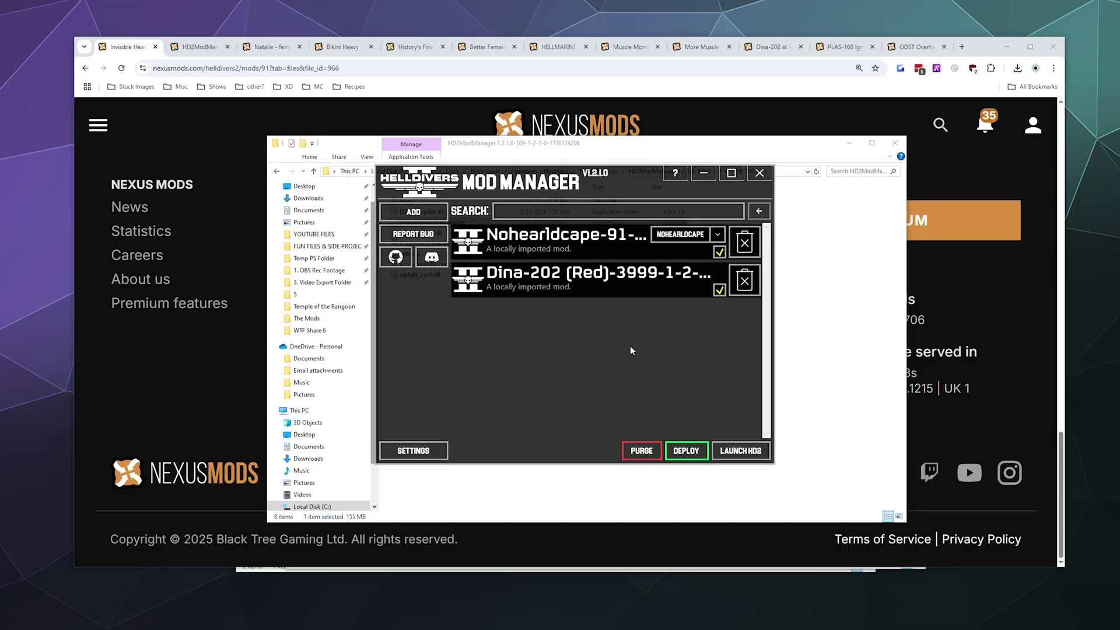
left_click(741, 450)
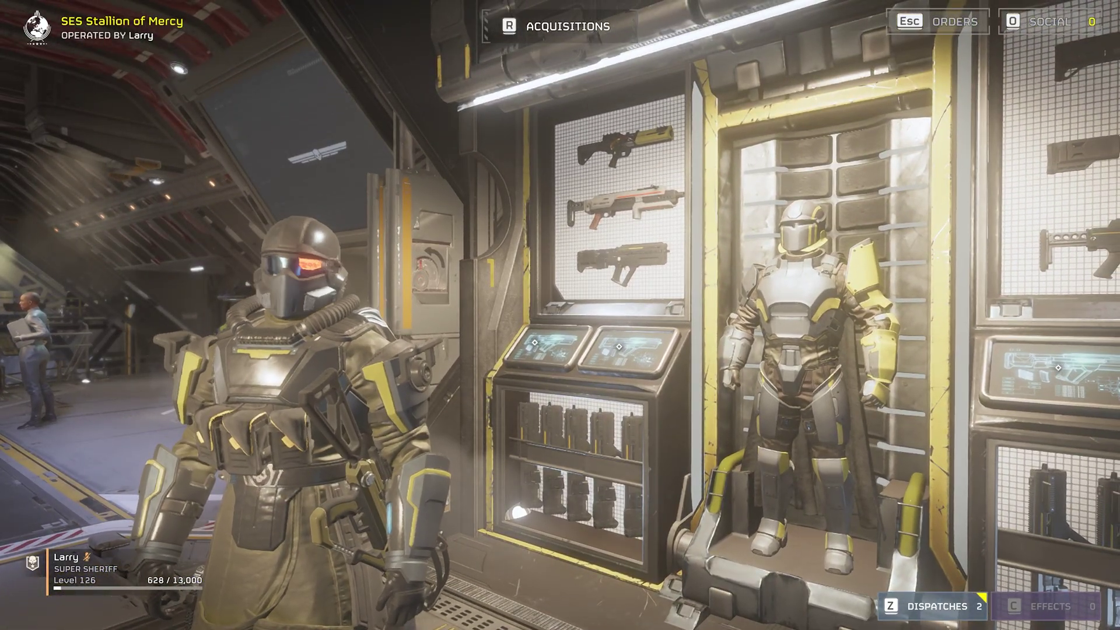
Open the ship's armory, equip the Lean body type for the character, and leave the body type settings.
key("d")
key("e")
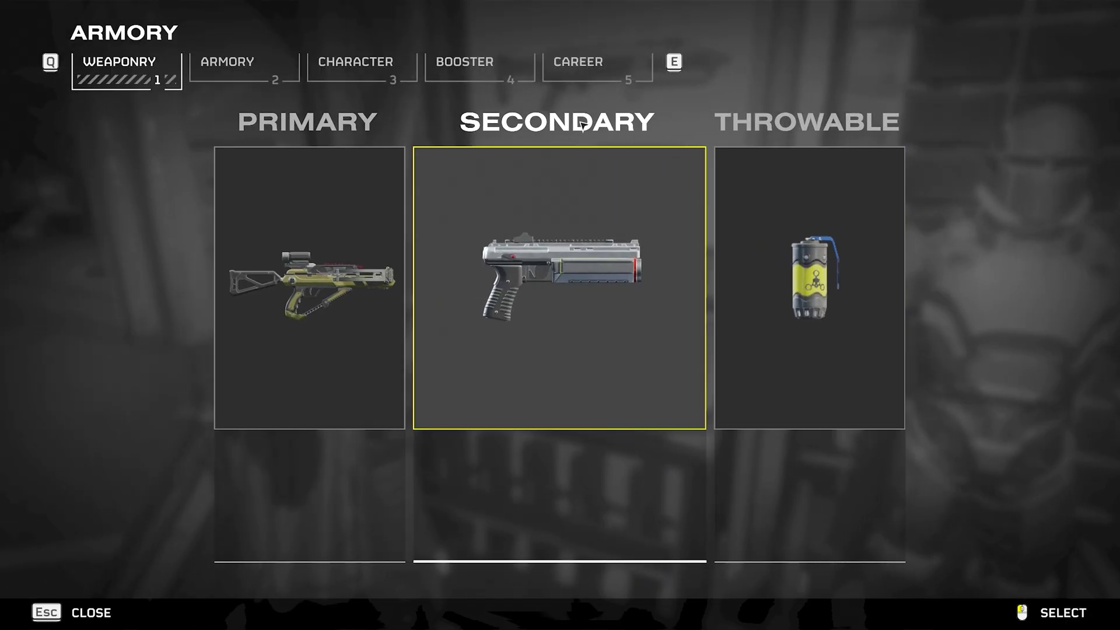
left_click(402, 74)
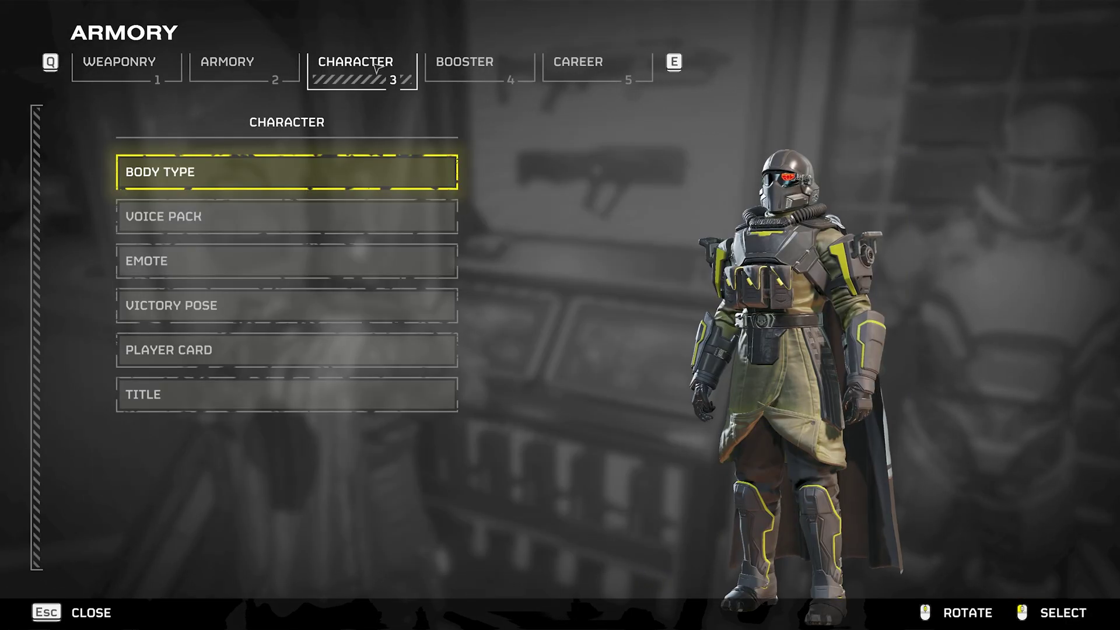
left_click(339, 171)
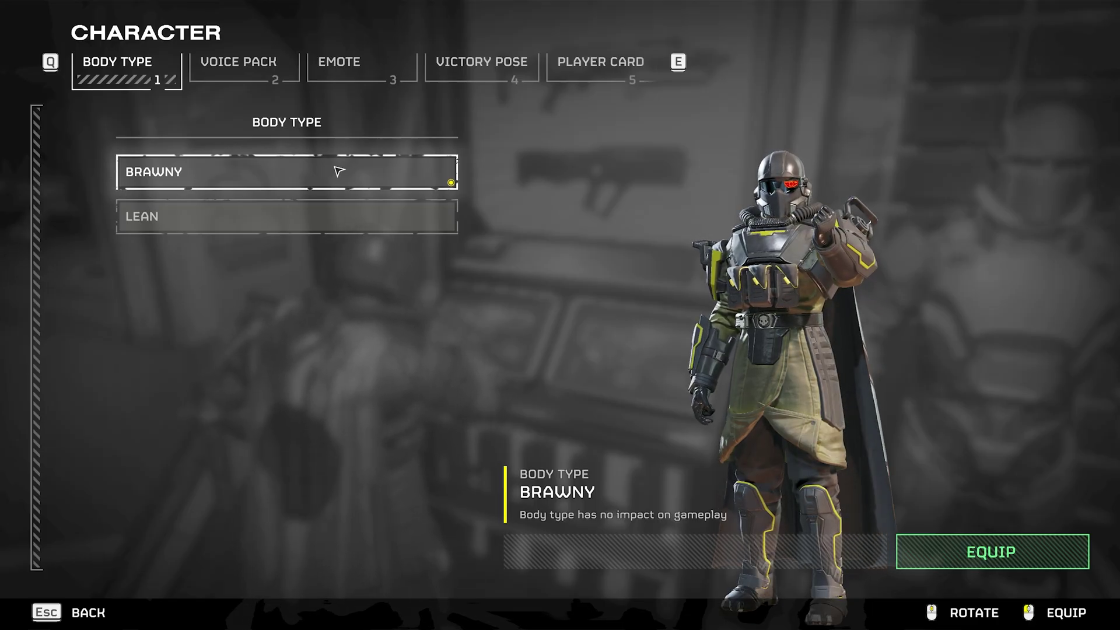
left_click(374, 217)
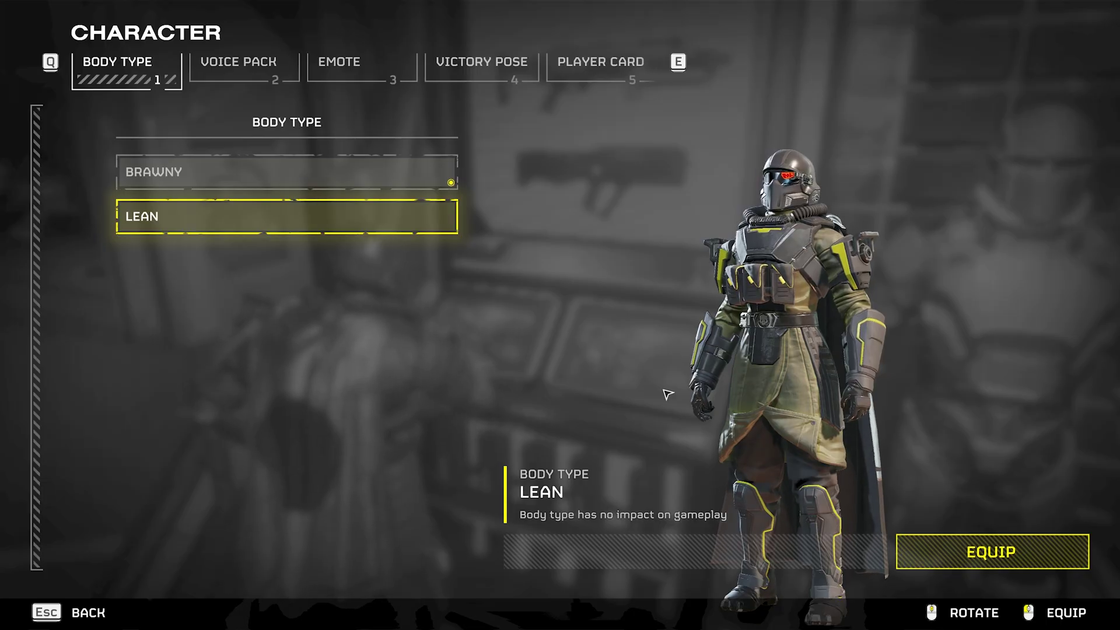
left_click(900, 538)
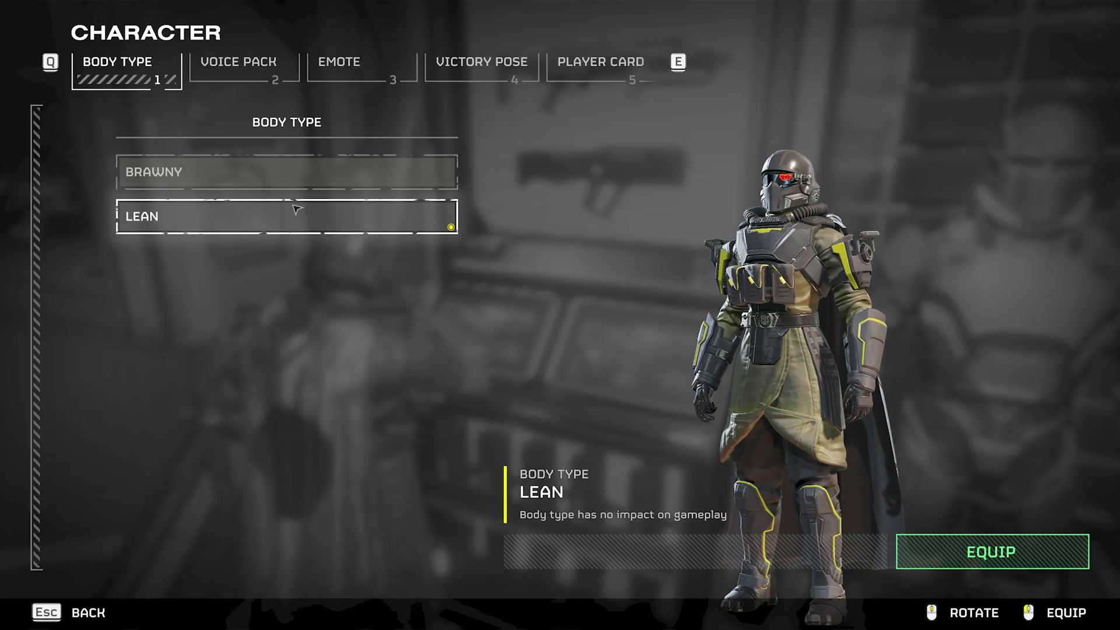
left_click(296, 207)
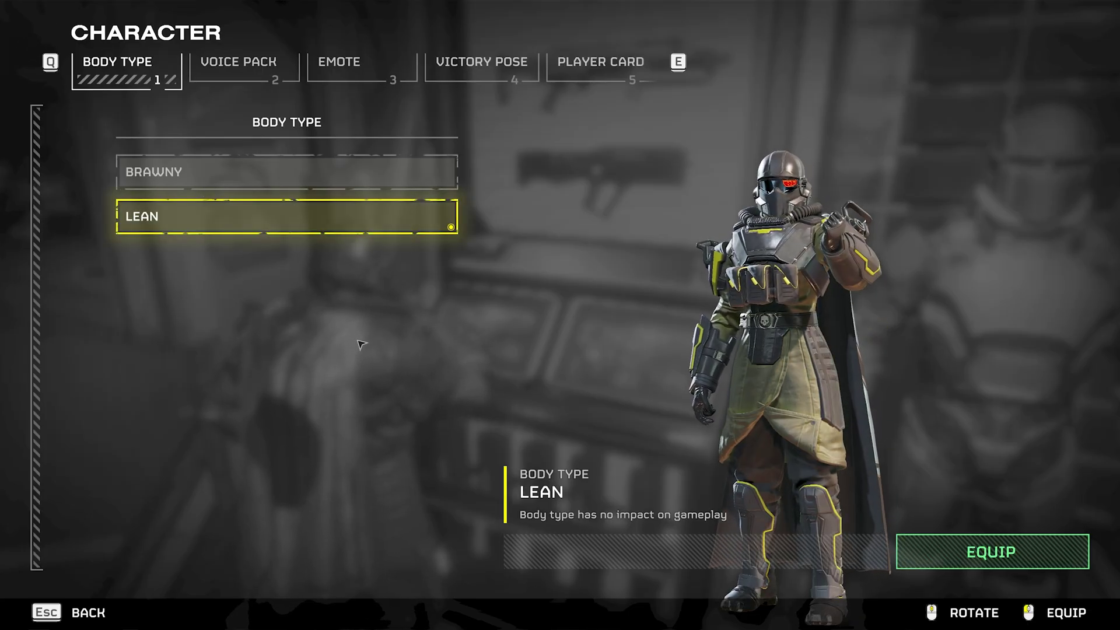
key("Escape")
Equip the DP-00 Tactical helmet from the armory's helmets and inspect it on the character preview.
left_click(229, 79)
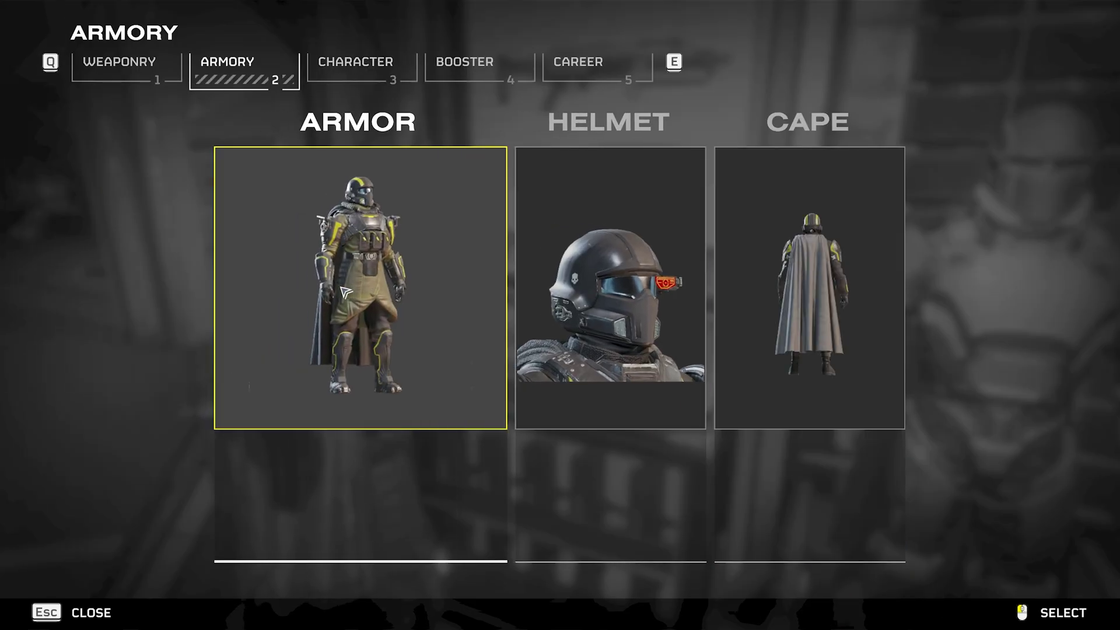
left_click(346, 291)
left_click(242, 76)
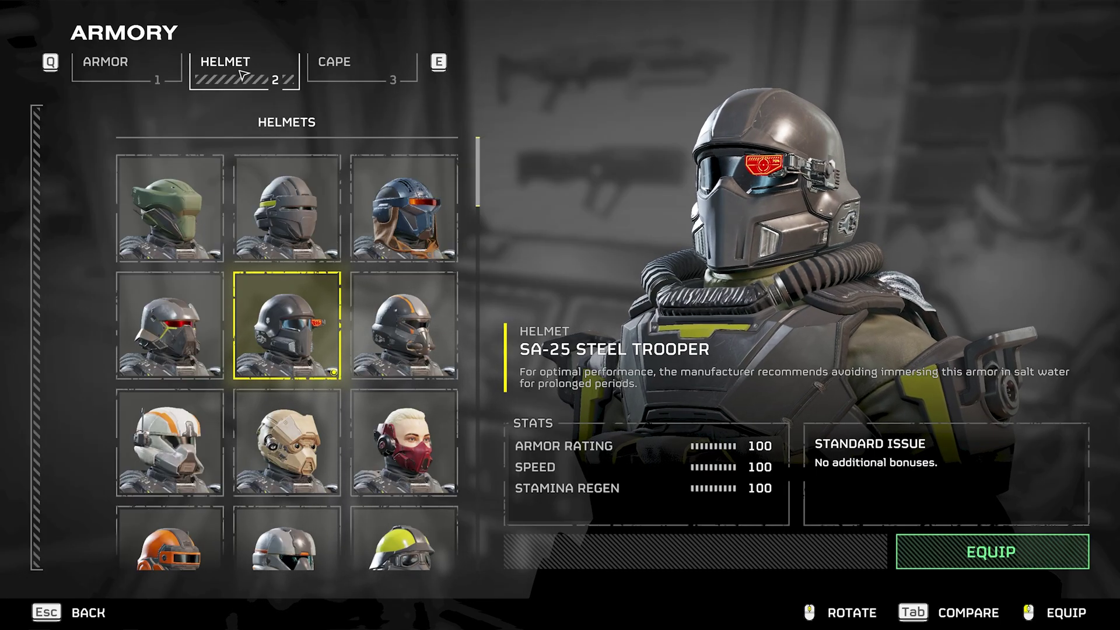
mouse_move(423, 449)
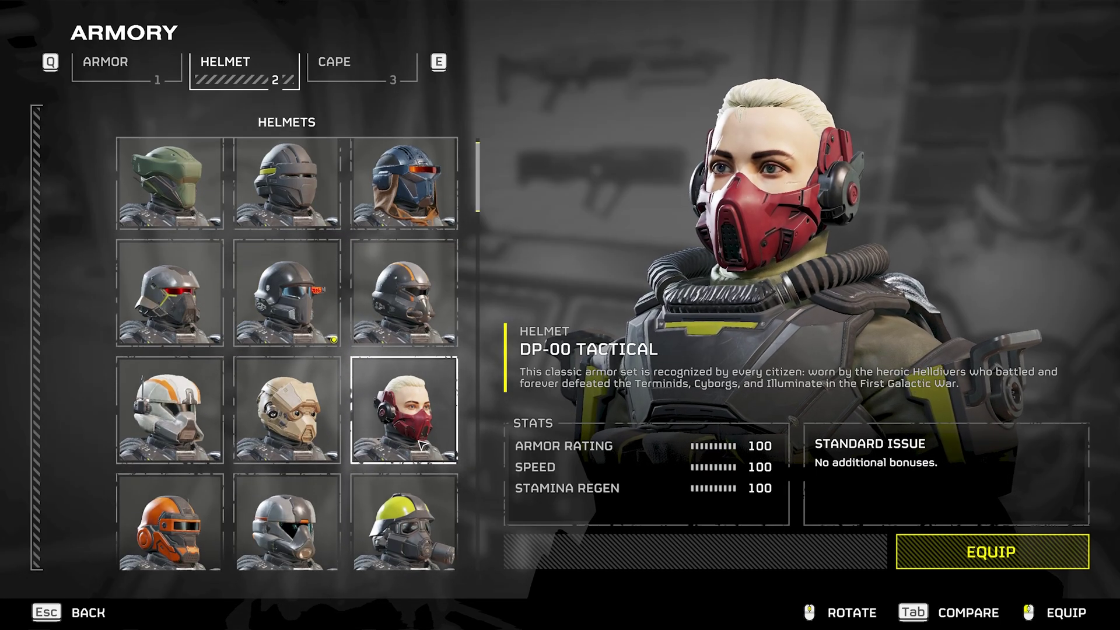
left_click(414, 401)
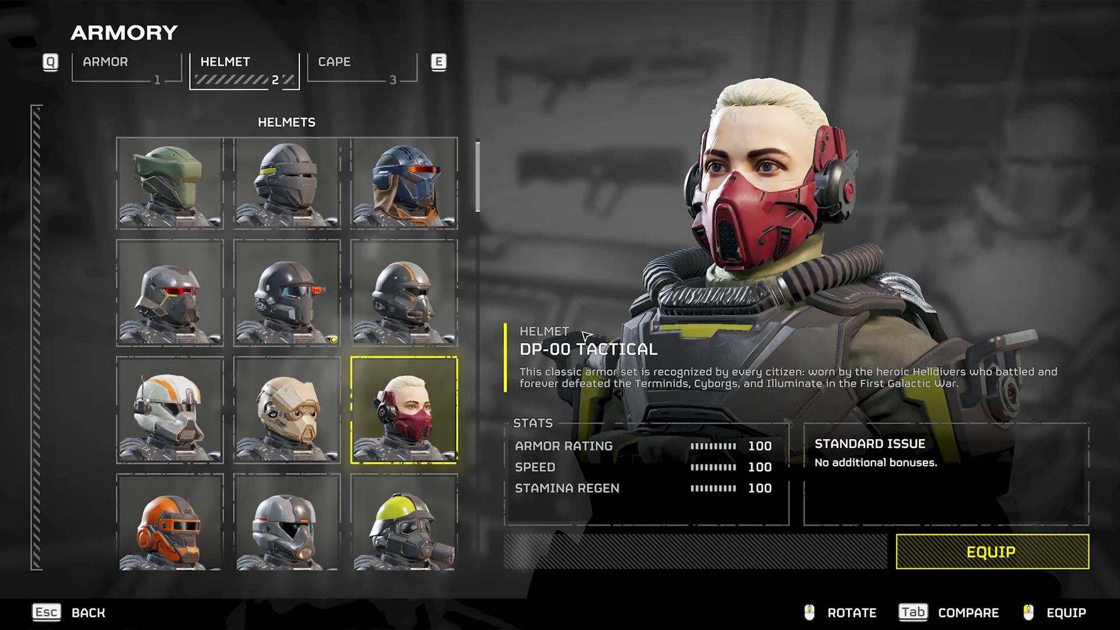
left_click(709, 301)
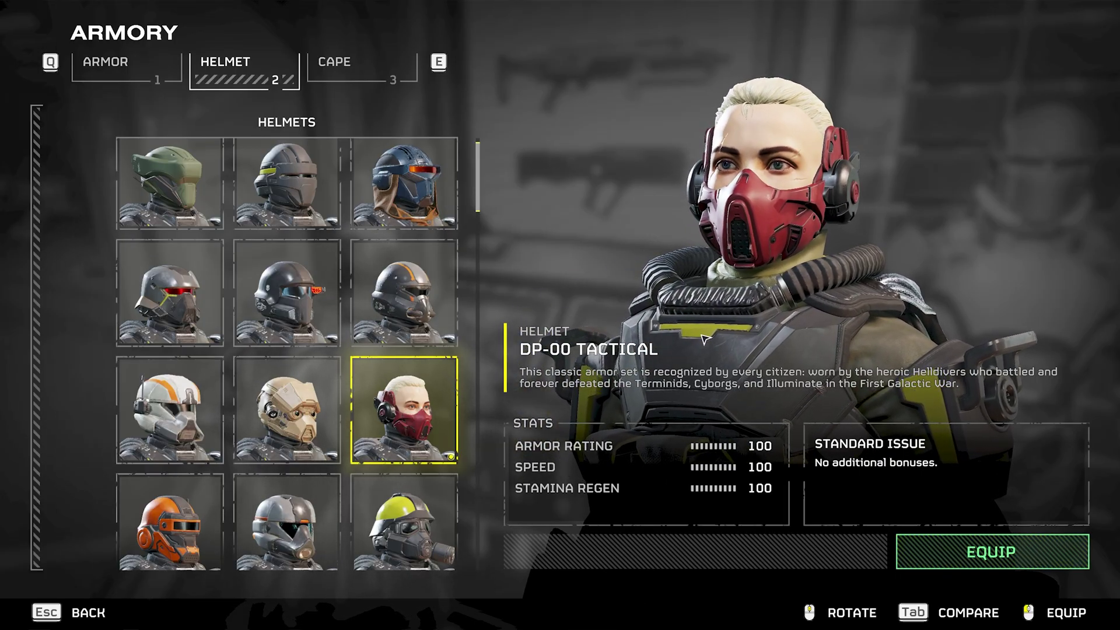
left_click_drag(723, 326, 755, 318)
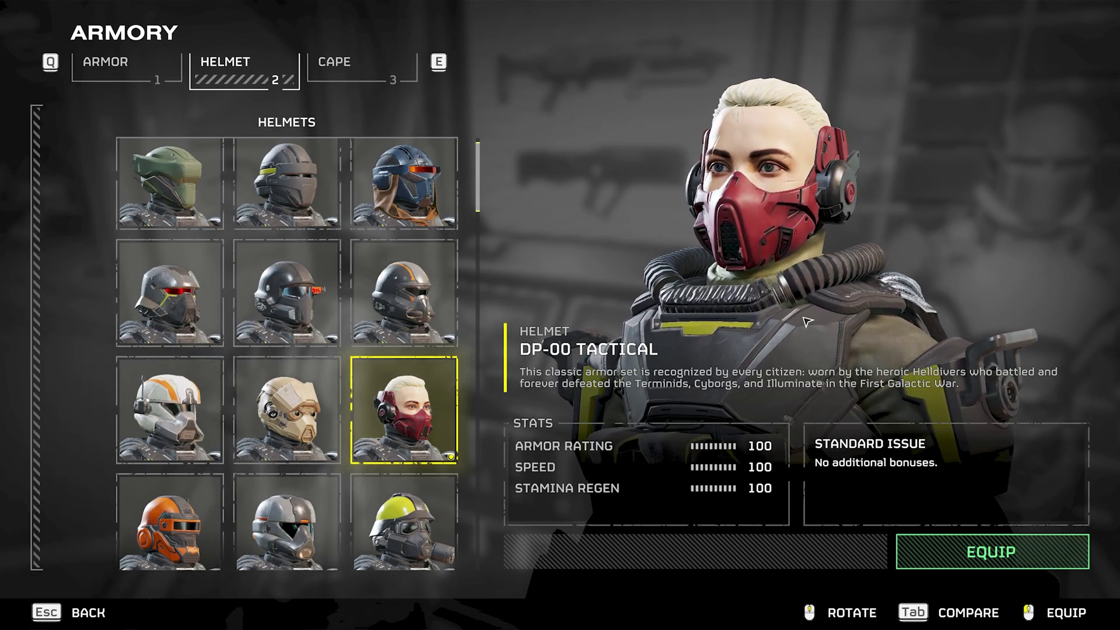
left_click_drag(739, 226, 755, 322)
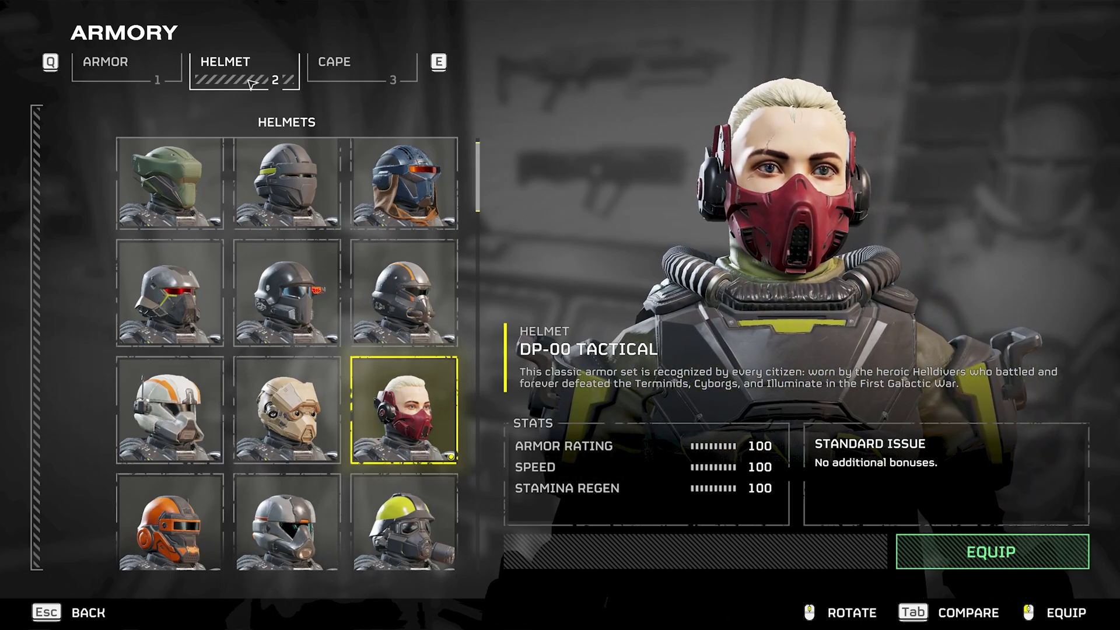
Equip the DP-00 Tactical armor from the medium armor section.
left_click(133, 73)
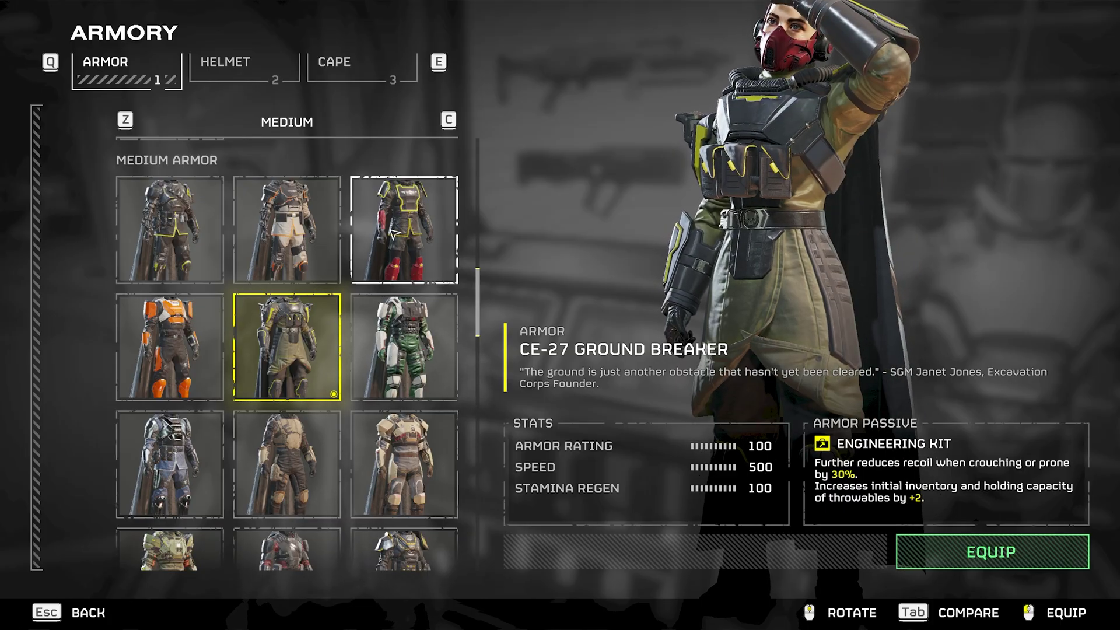
scroll(403, 231, "up", 1)
left_click(404, 230)
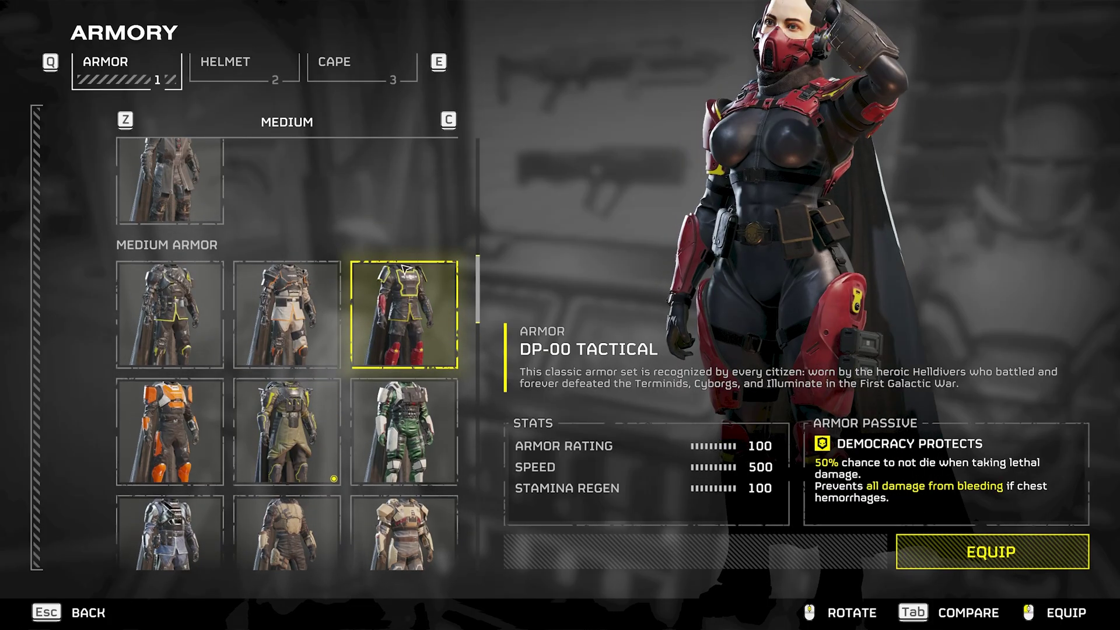
left_click(409, 335)
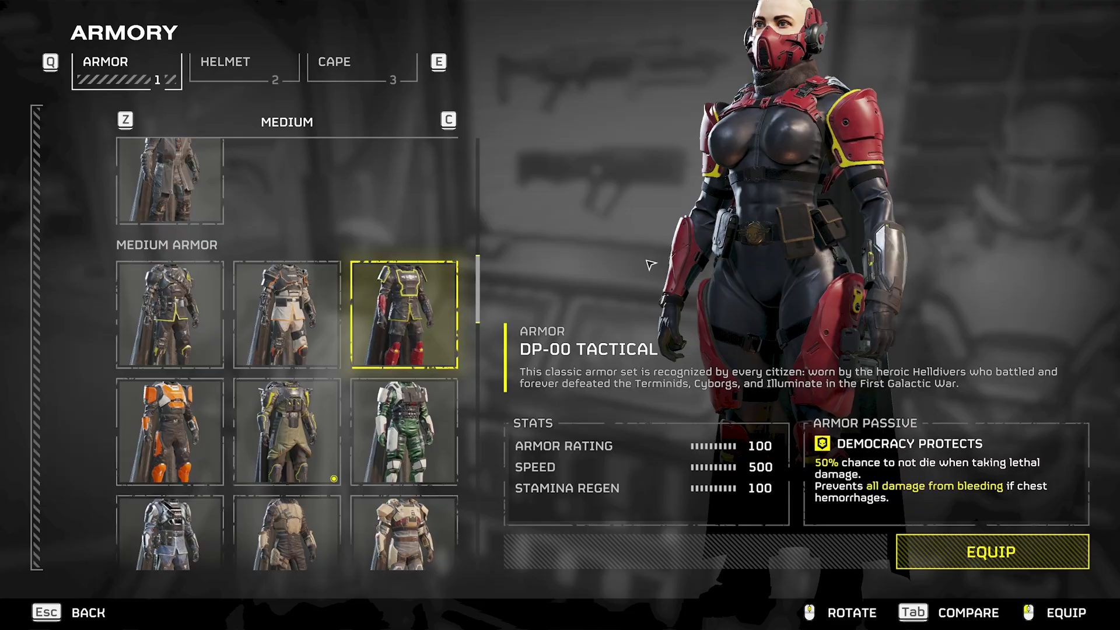
left_click(933, 558)
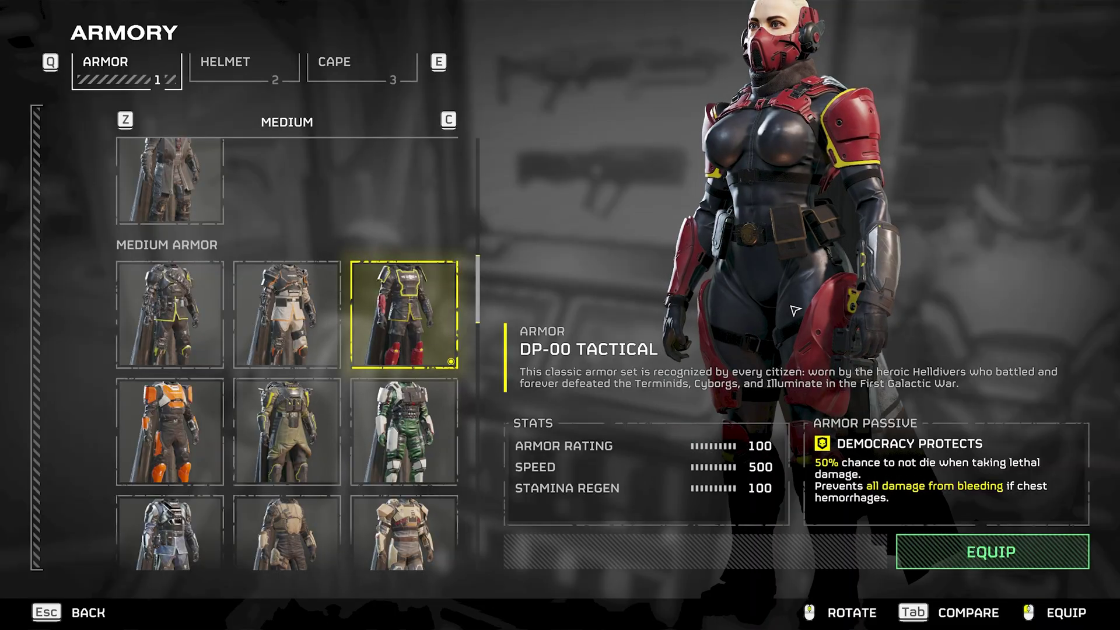
Equip the Liberty's Herald cape, check the character preview, and leave the armory.
left_click(344, 65)
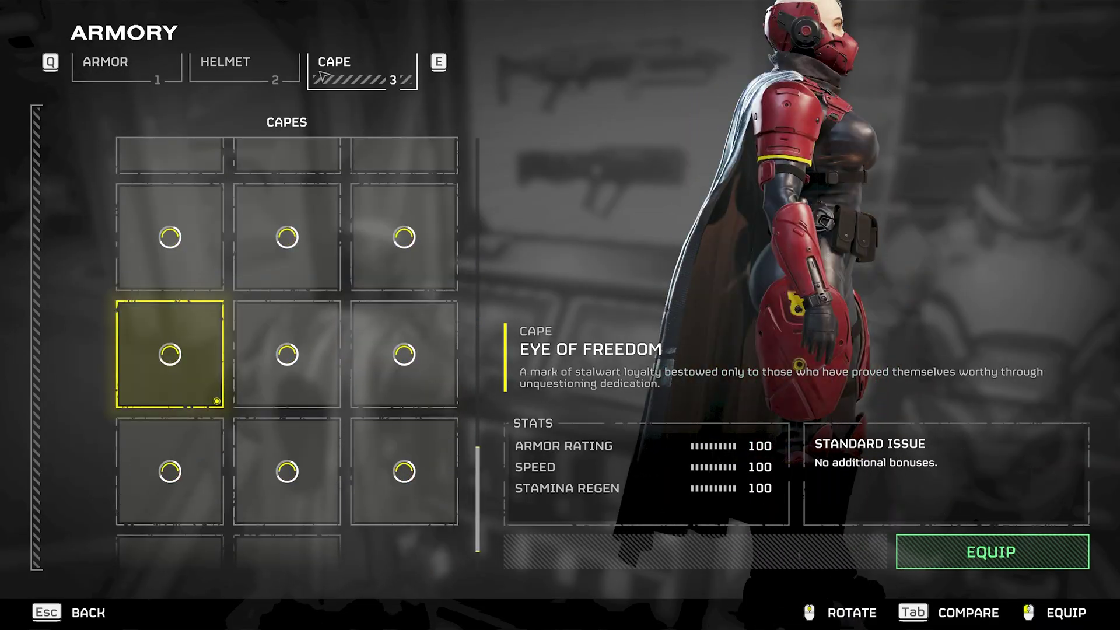
scroll(175, 402, "down", 1)
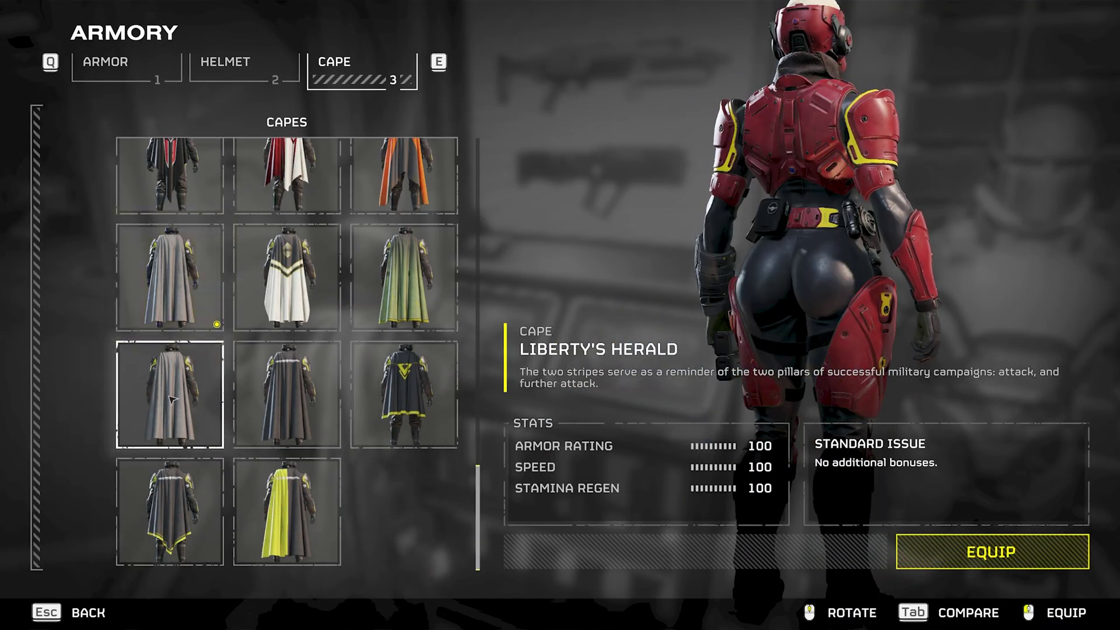
left_click(171, 398)
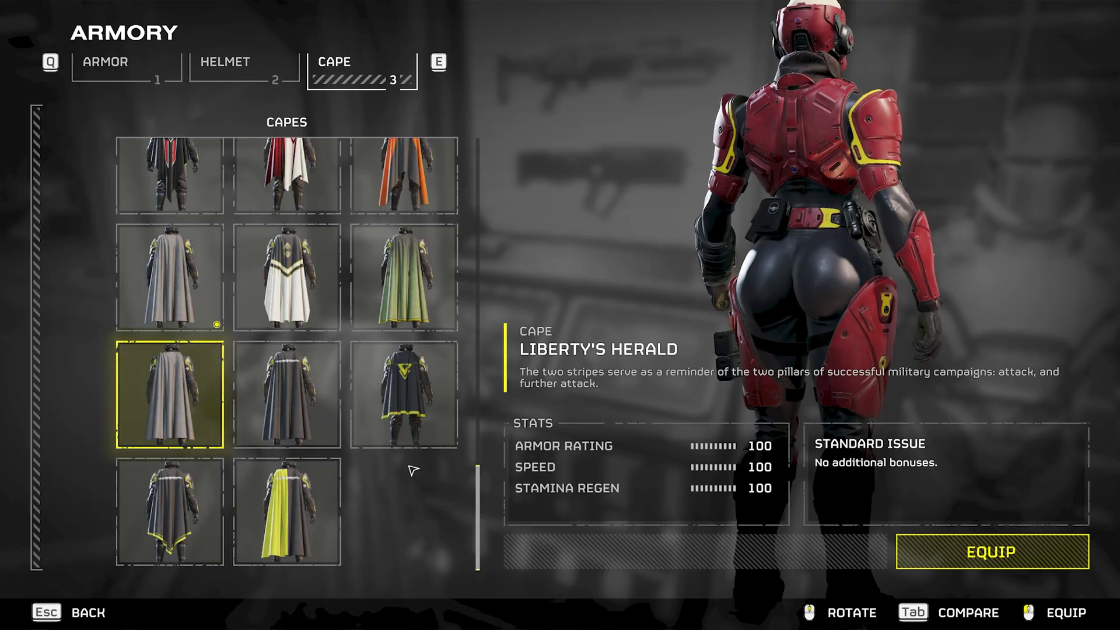
left_click(935, 561)
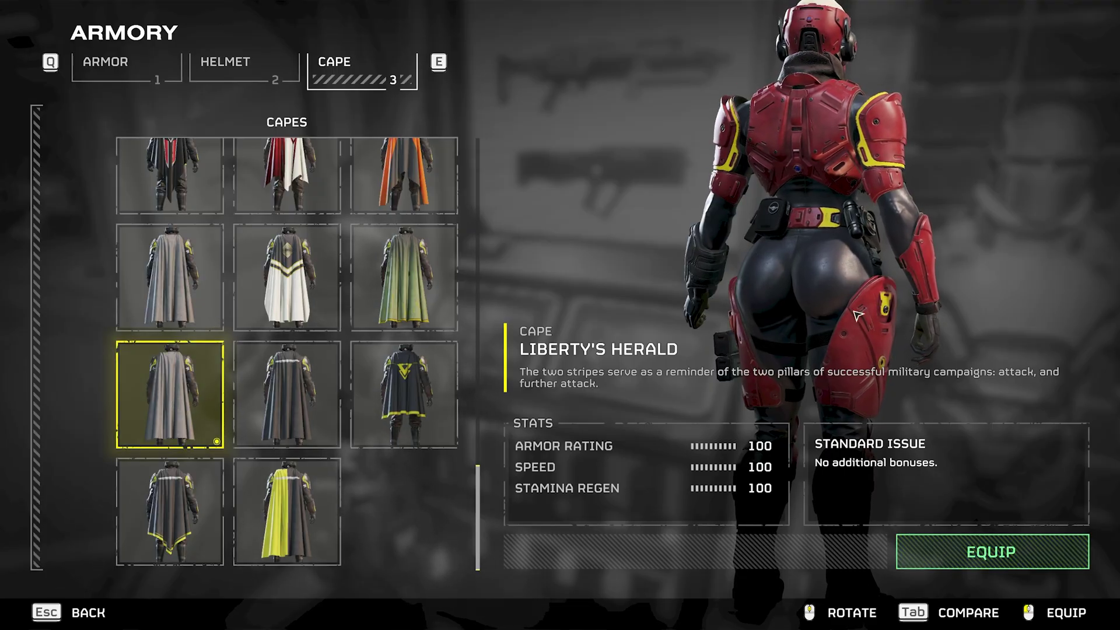
left_click_drag(857, 316, 836, 315)
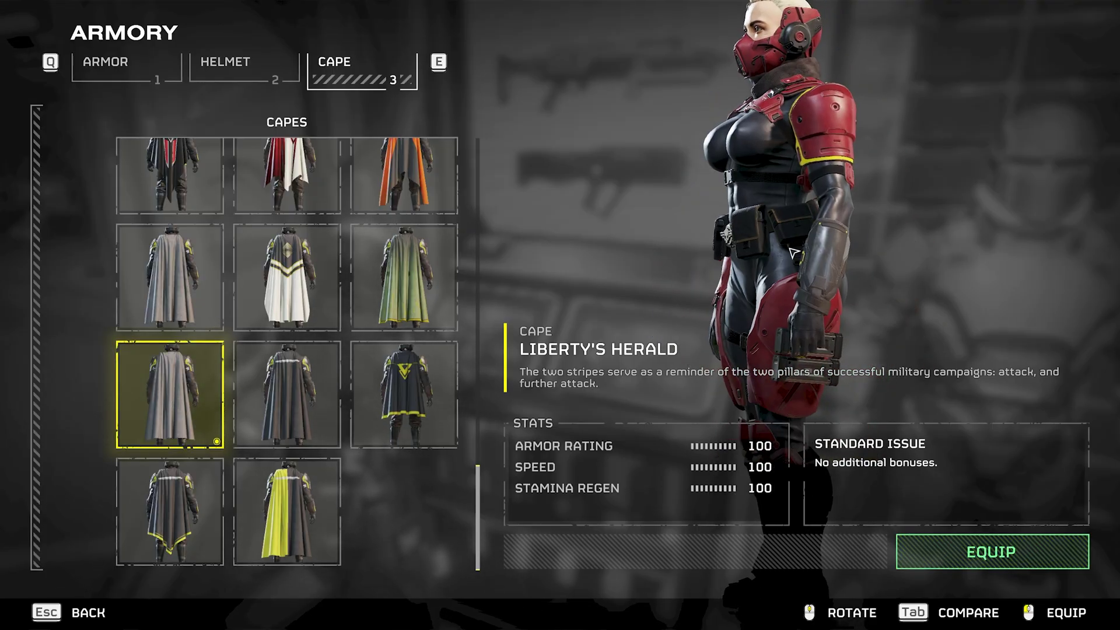
key("Escape")
key("Escape")
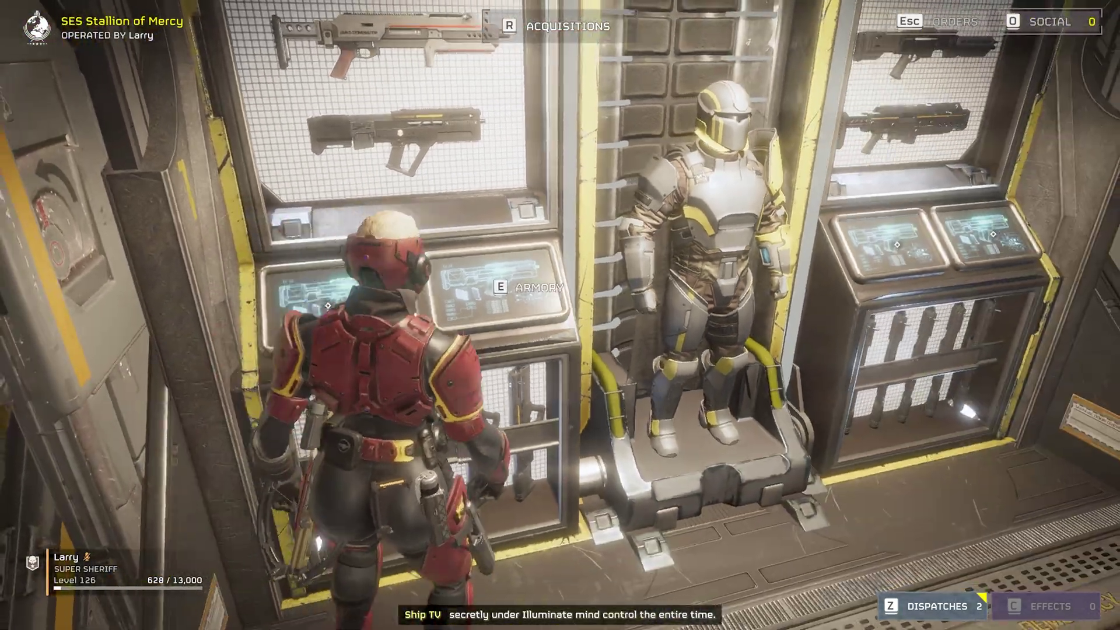
Walk the character around the ship's bridge and armory area and examine the modded outfit from front and back.
key("e")
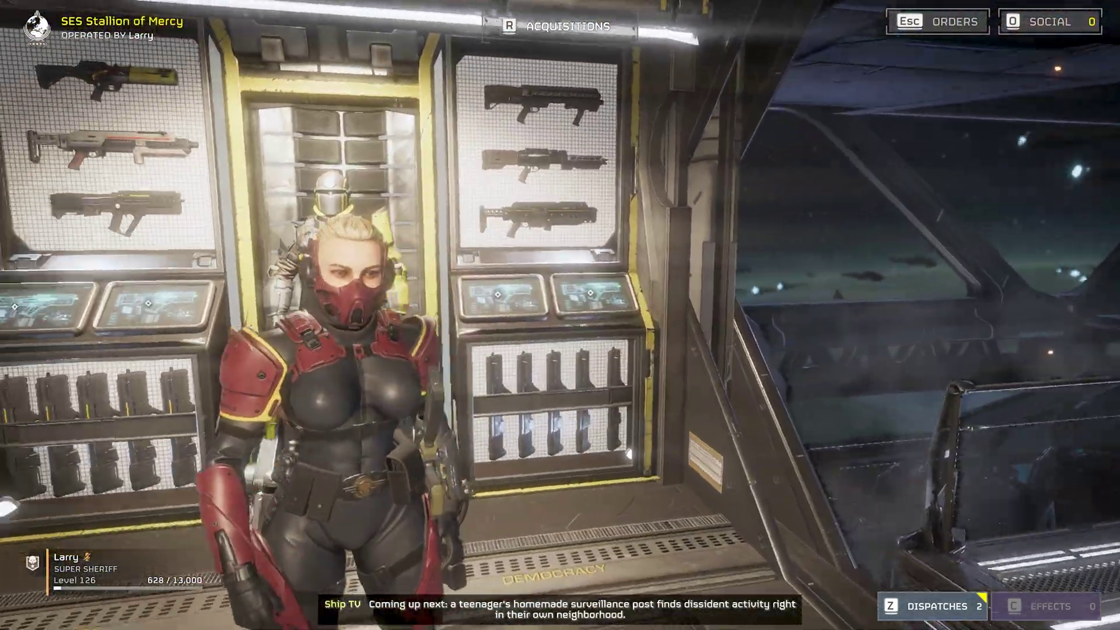
key("w")
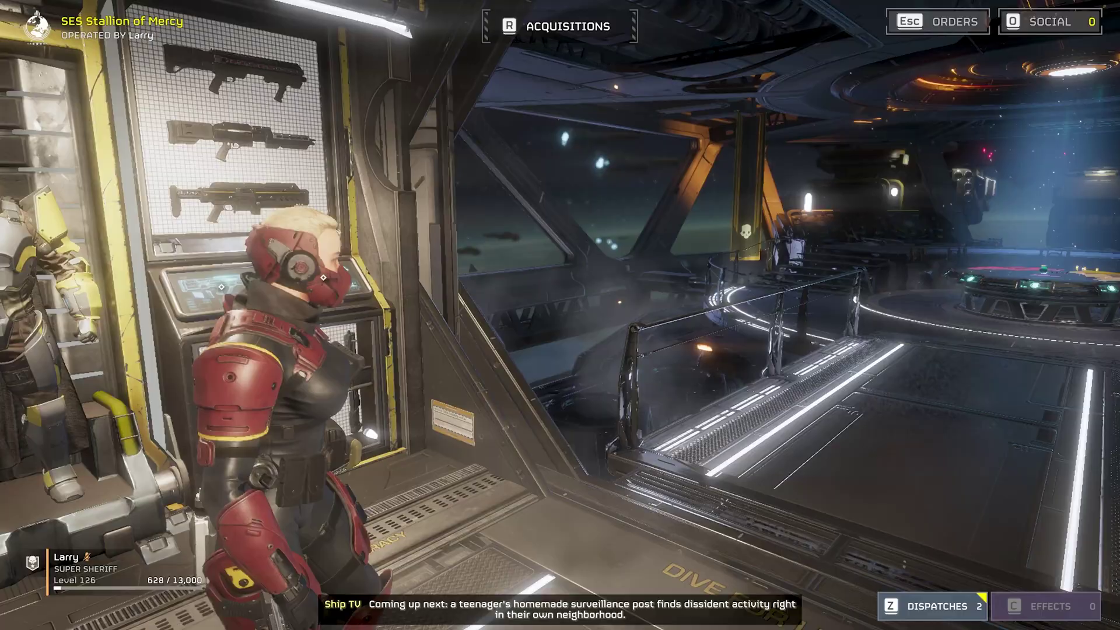
key("w")
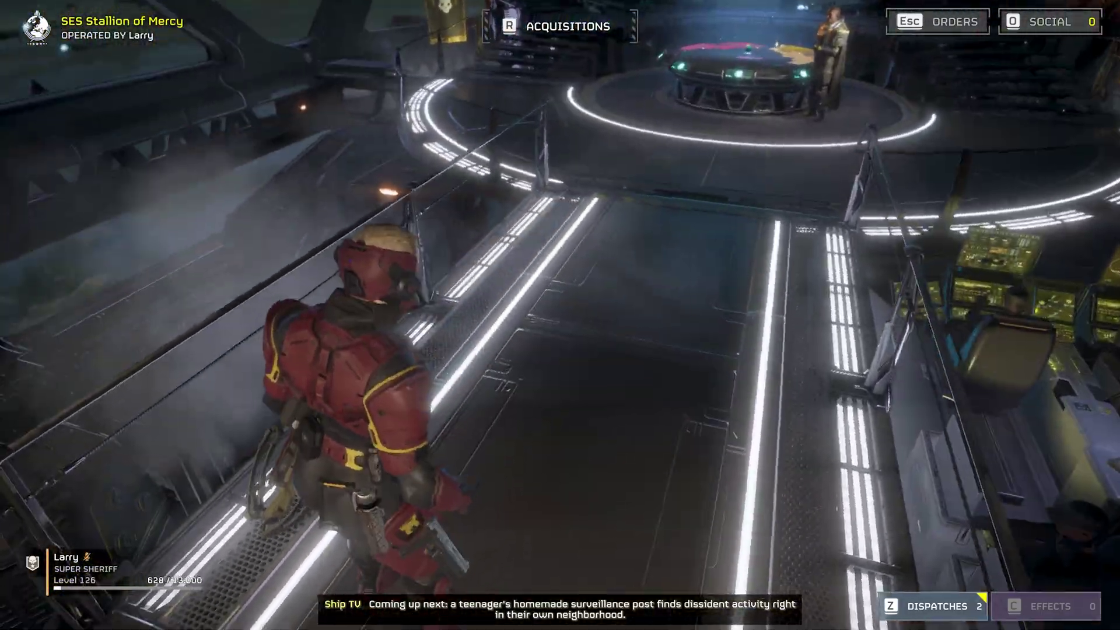
key("e")
key("w")
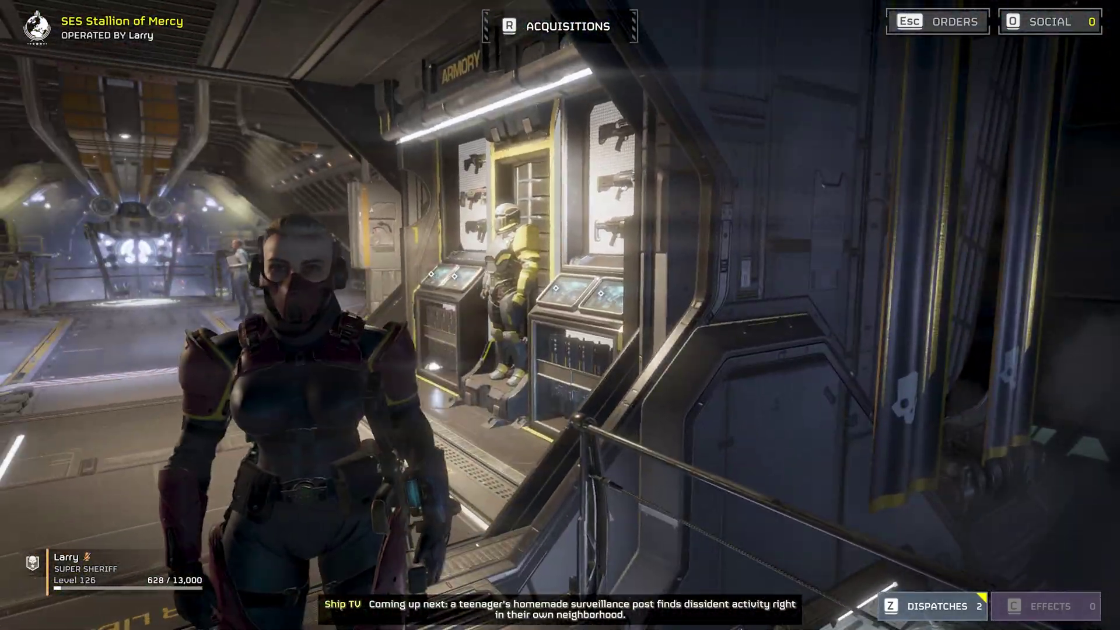
key("w")
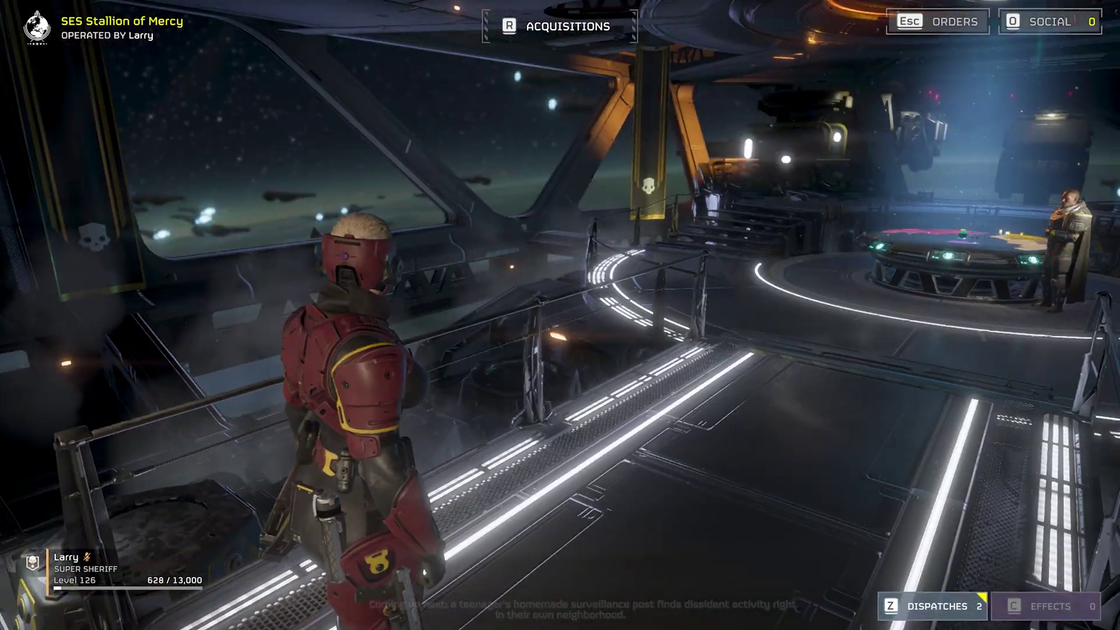
key("w")
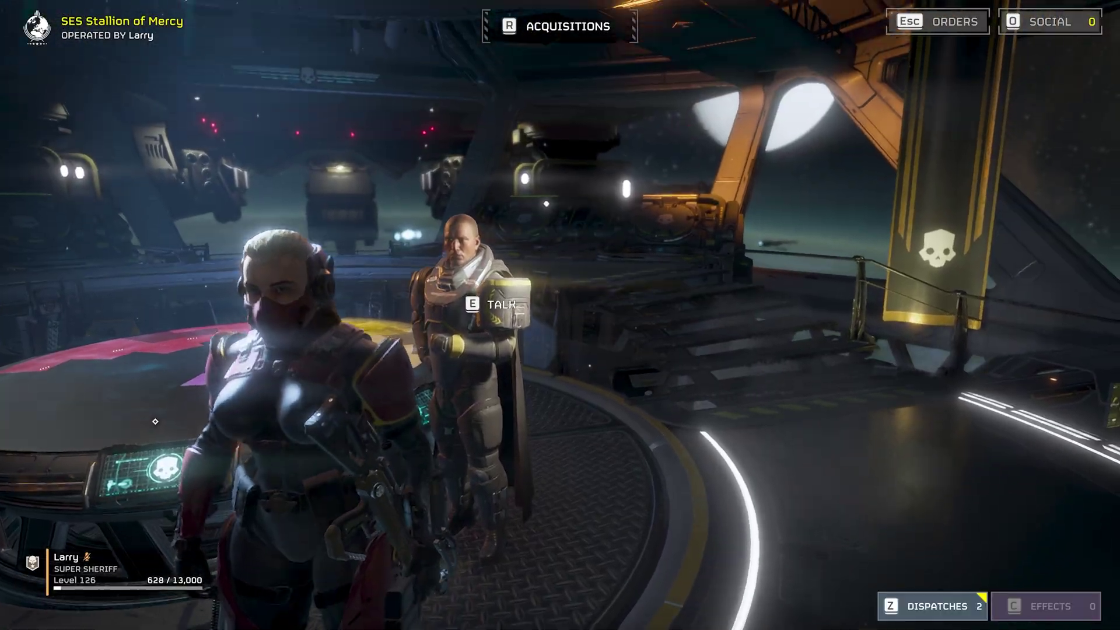
key("w")
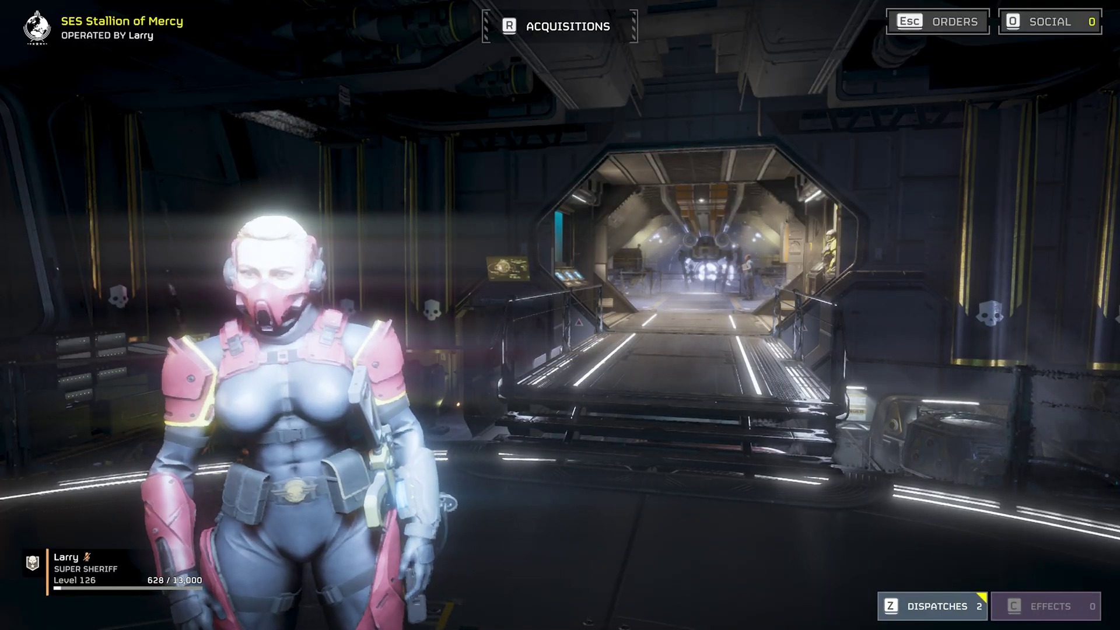
key("w")
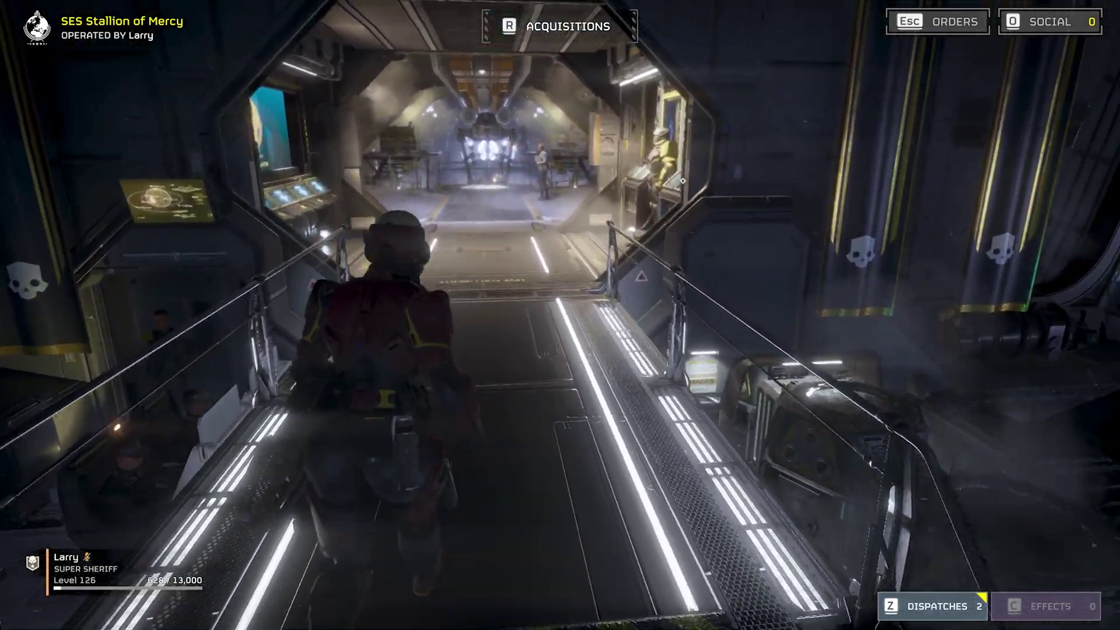
key("w")
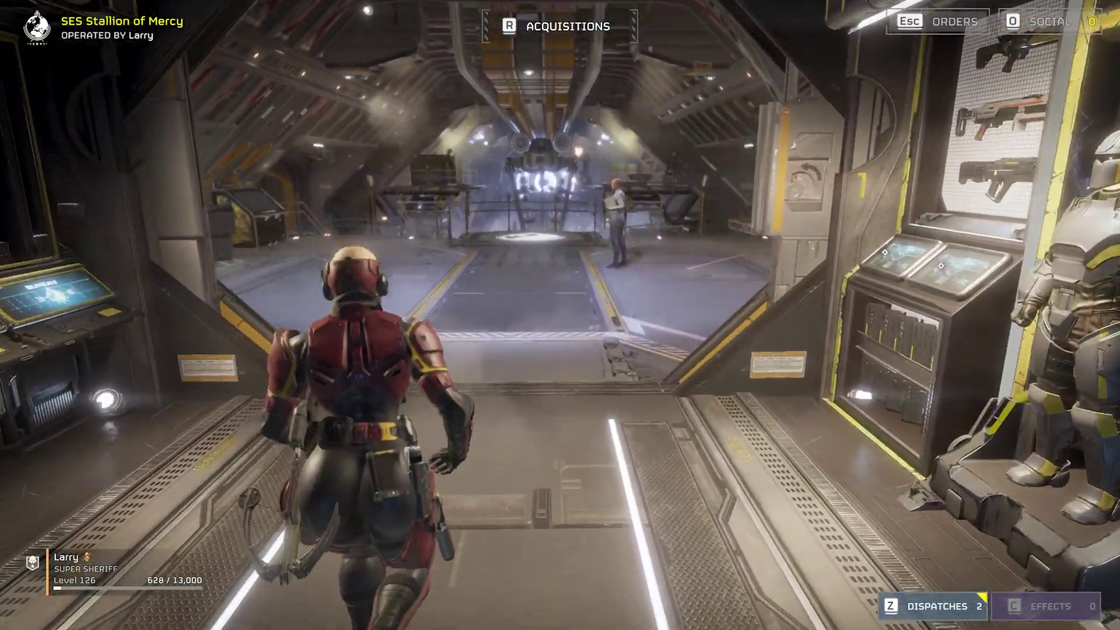
key("s")
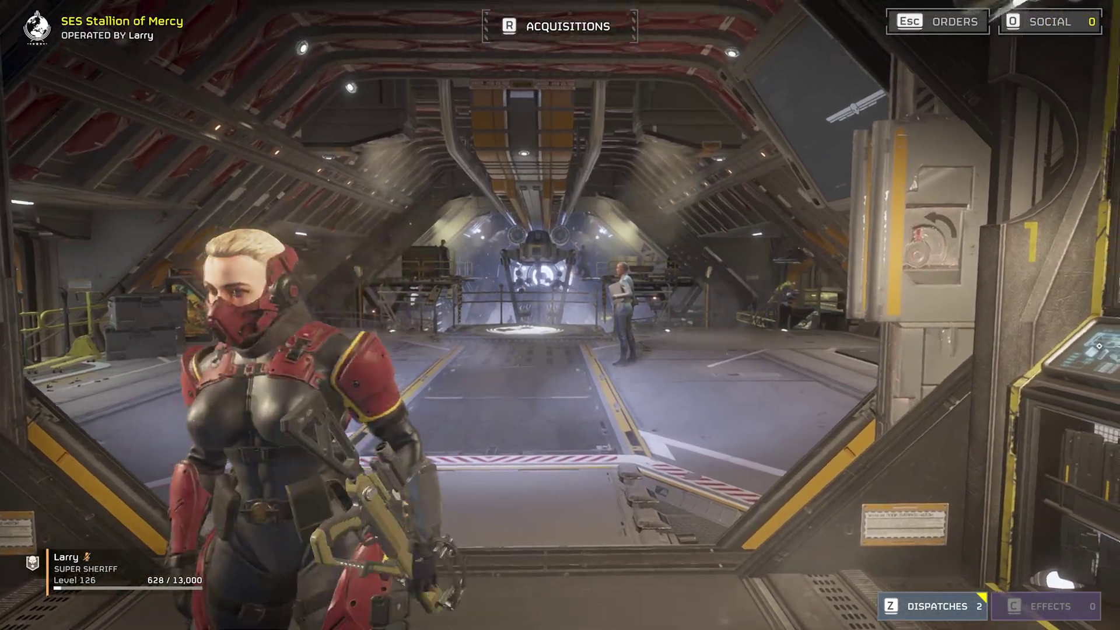
key("s")
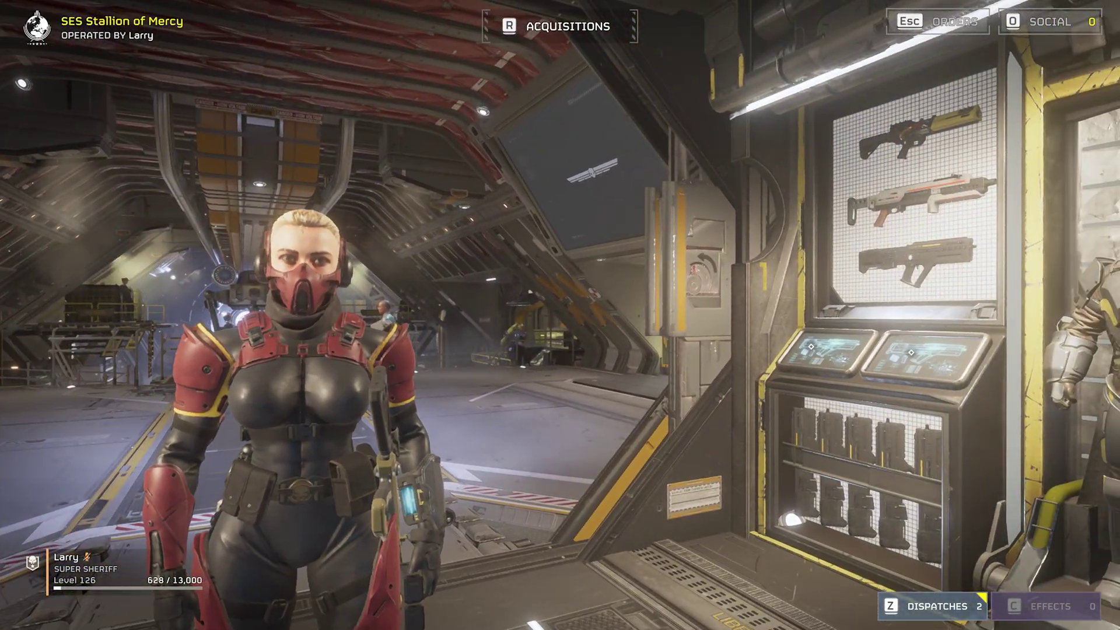